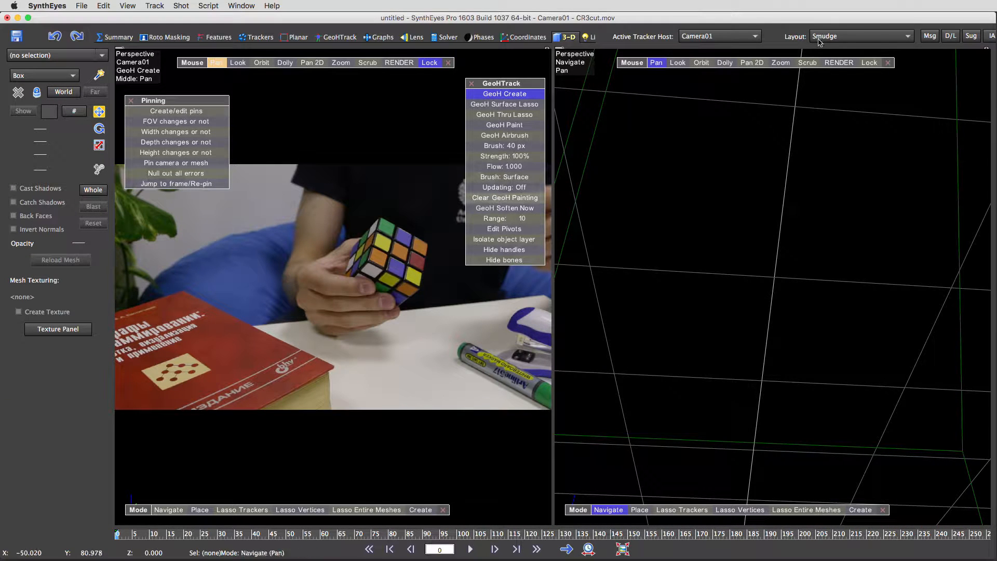
Switch the viewport layout to Quad Perspective and frame the camera in the top, left and front views.
{"action": "left_click", "coordinate": [879, 35]}
{"action": "left_click", "coordinate": [868, 83]}
{"action": "scroll", "coordinate": [227, 145], "scroll_direction": "down", "scroll_amount": 5}
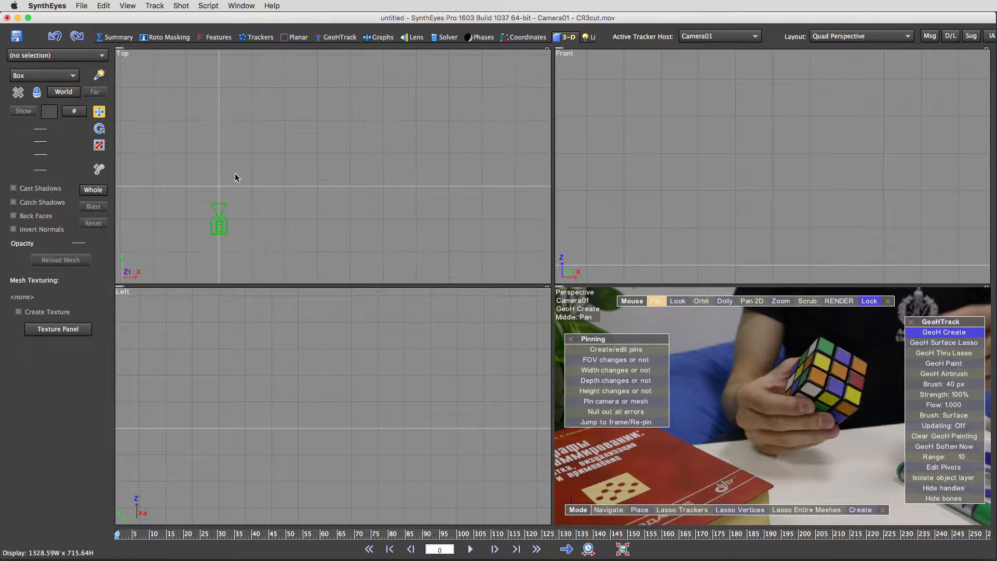
{"action": "scroll", "coordinate": [322, 456], "scroll_direction": "down", "scroll_amount": 3}
{"action": "scroll", "coordinate": [322, 451], "scroll_direction": "down", "scroll_amount": 2}
{"action": "middle_click_drag", "start_coordinate": [425, 456], "coordinate": [371, 387]}
{"action": "scroll", "coordinate": [752, 197], "scroll_direction": "down", "scroll_amount": 3}
{"action": "middle_click_drag", "start_coordinate": [690, 209], "coordinate": [786, 214]}
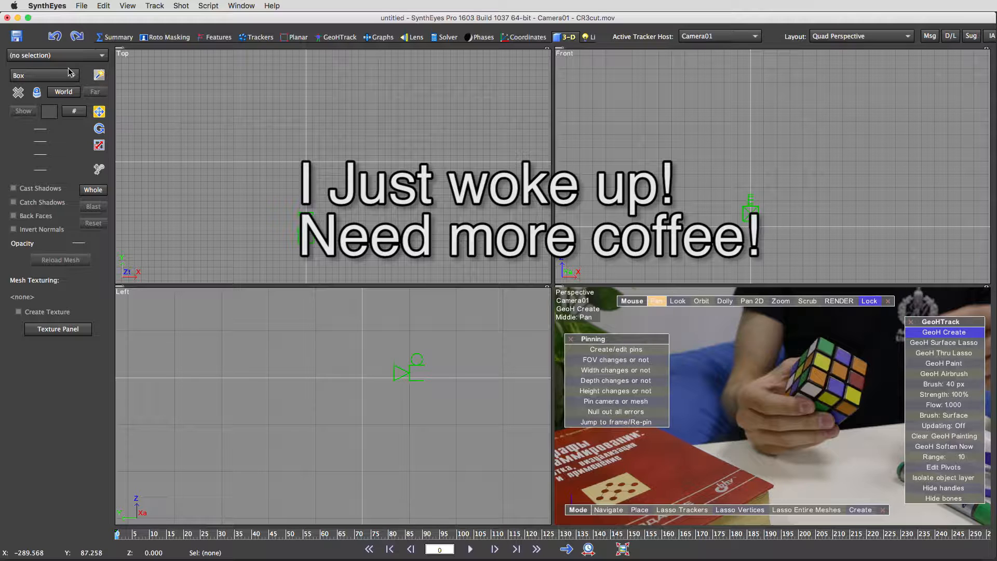
Create a box about 19 units wide and deep around the origin, with 3 segments in each direction.
{"action": "left_click", "coordinate": [97, 75]}
{"action": "left_click_drag", "start_coordinate": [312, 158], "coordinate": [334, 167]}
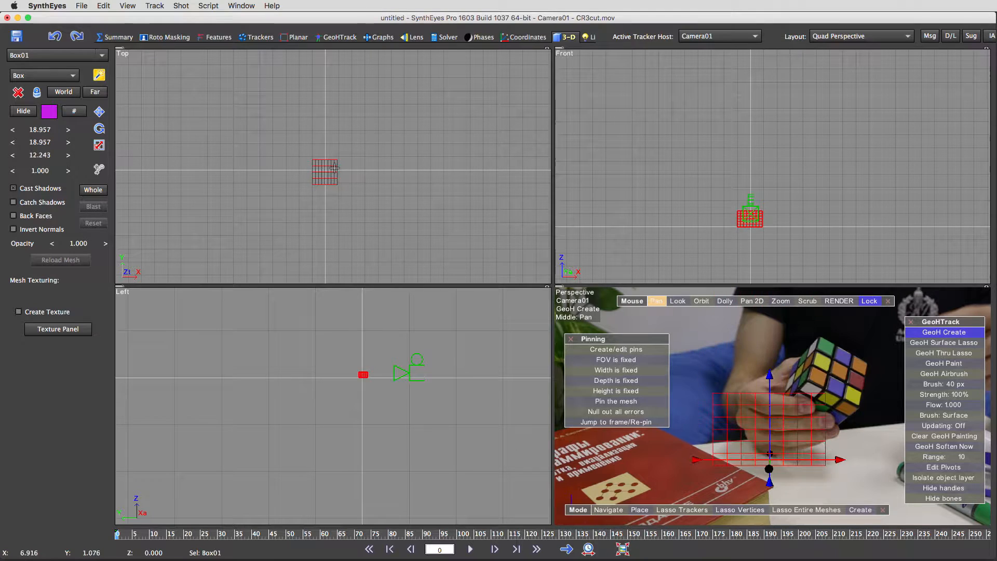
{"action": "left_click", "coordinate": [73, 112]}
{"action": "left_click", "coordinate": [41, 129]}
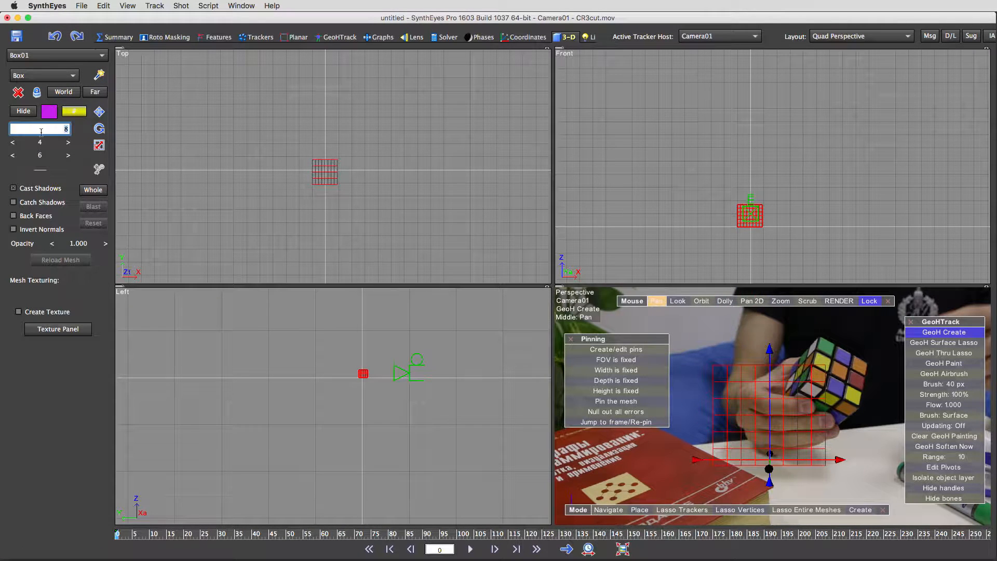
{"action": "type", "text": "3"}
{"action": "key", "text": "Tab"}
{"action": "type", "text": "3"}
{"action": "key", "text": "Tab"}
{"action": "type", "text": "3"}
{"action": "key", "text": "Tab"}
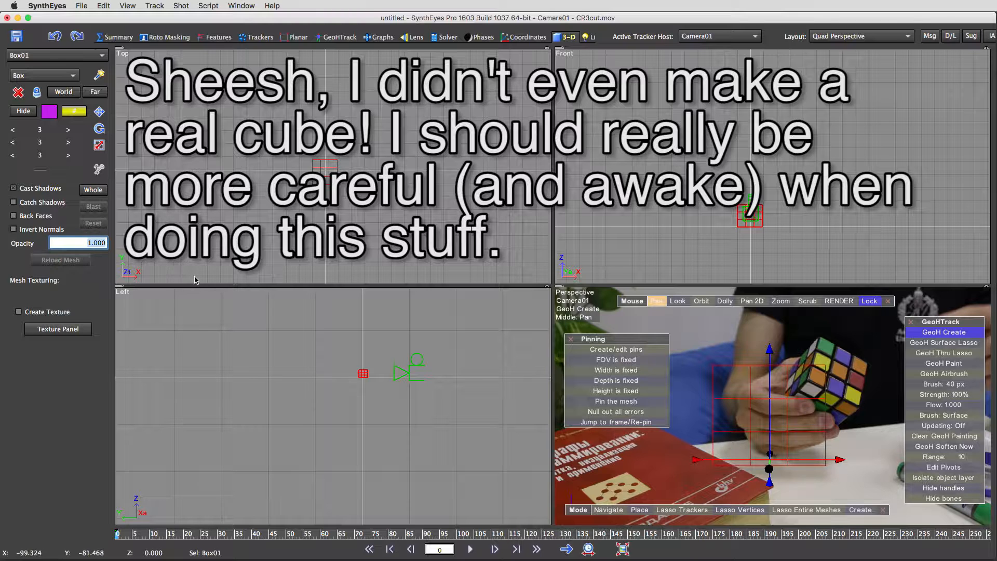
Start creating pins on the box in the GeoHTrack room, with the field of view allowed to change.
{"action": "left_click", "coordinate": [342, 38]}
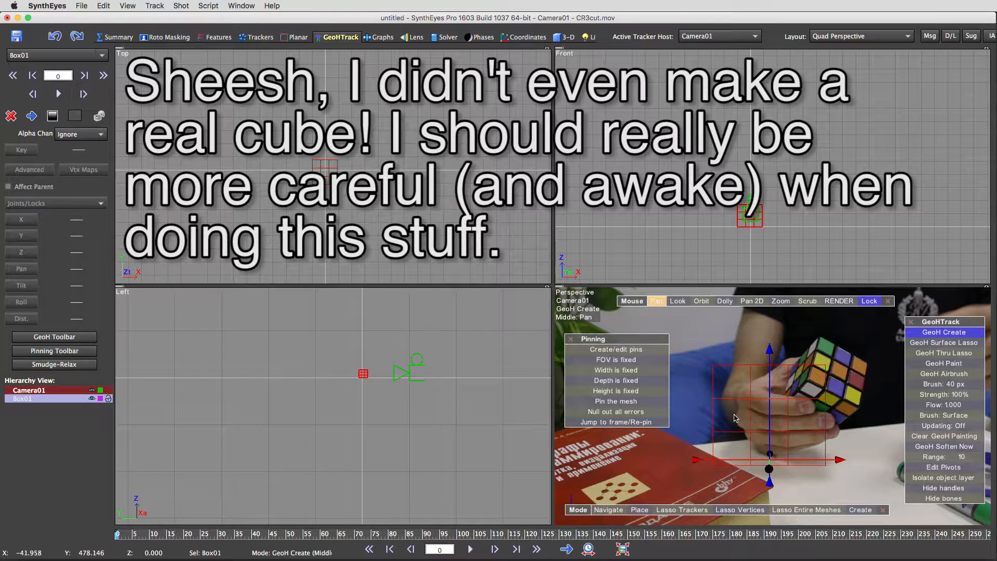
{"action": "left_click", "coordinate": [616, 349]}
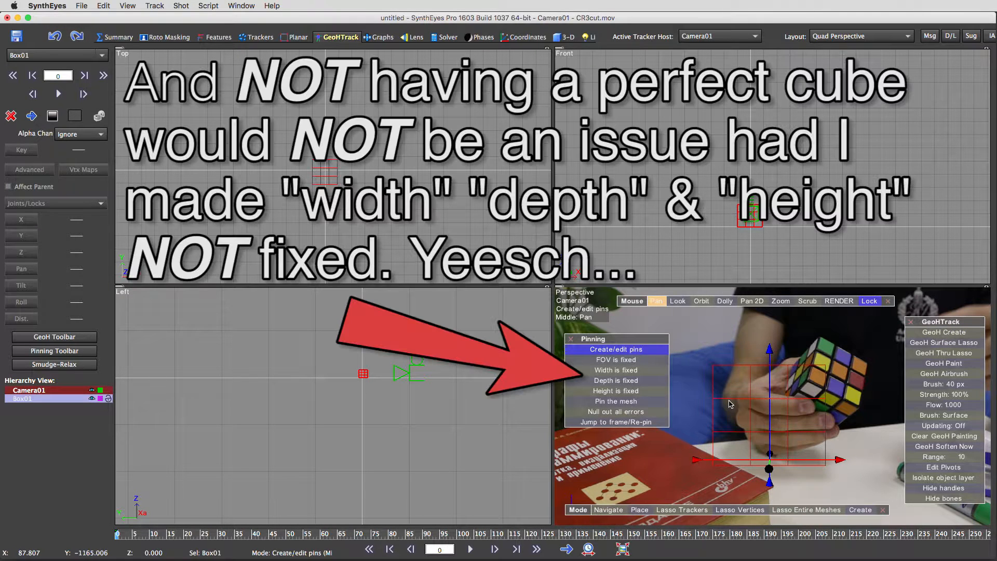
{"action": "left_click", "coordinate": [632, 403]}
{"action": "left_click", "coordinate": [632, 405]}
{"action": "left_click", "coordinate": [624, 359]}
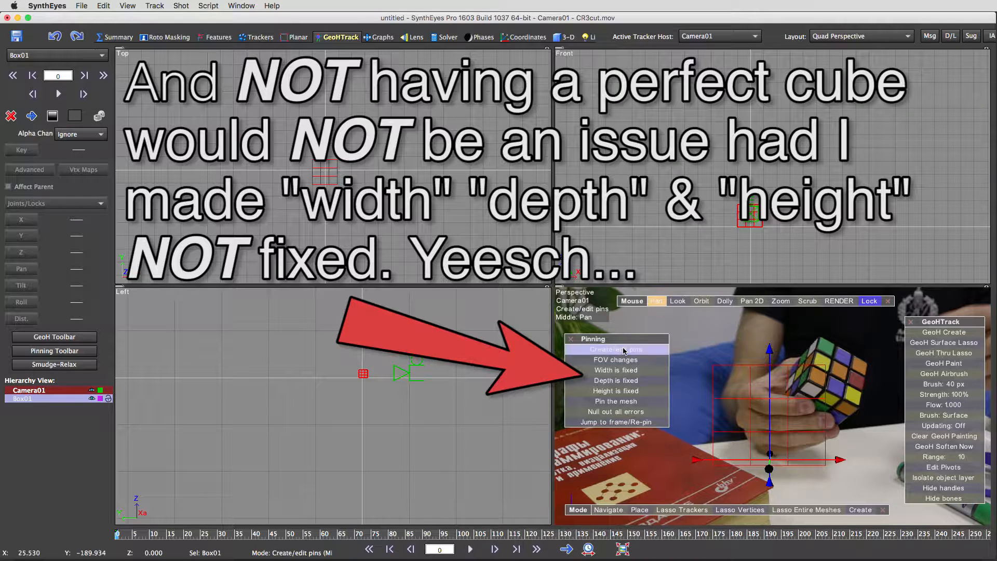
{"action": "left_click", "coordinate": [623, 359]}
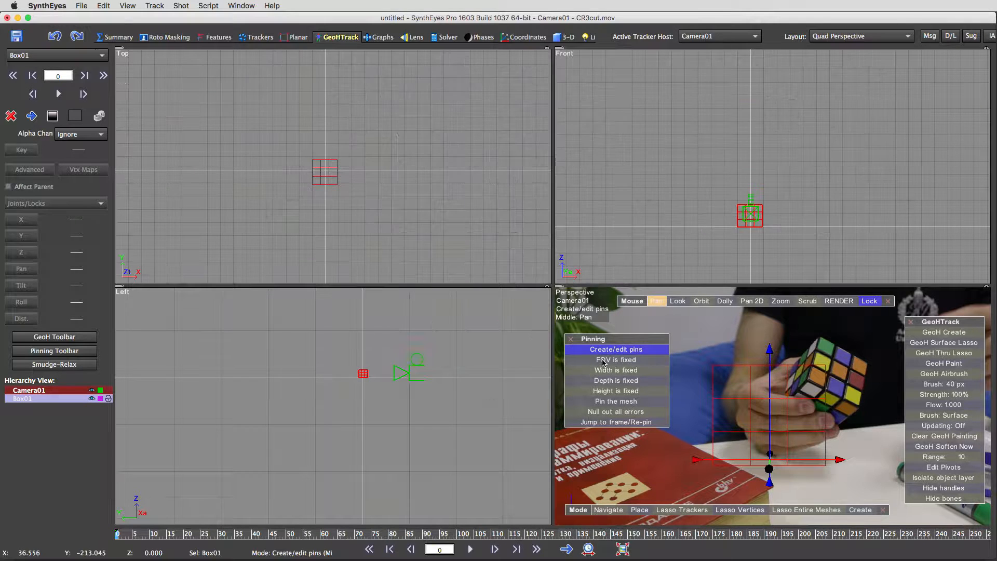
{"action": "left_click", "coordinate": [625, 359]}
Pin three front-face corners of the box onto the Rubik's cube in the camera view.
{"action": "left_click_drag", "start_coordinate": [714, 365], "coordinate": [807, 378]}
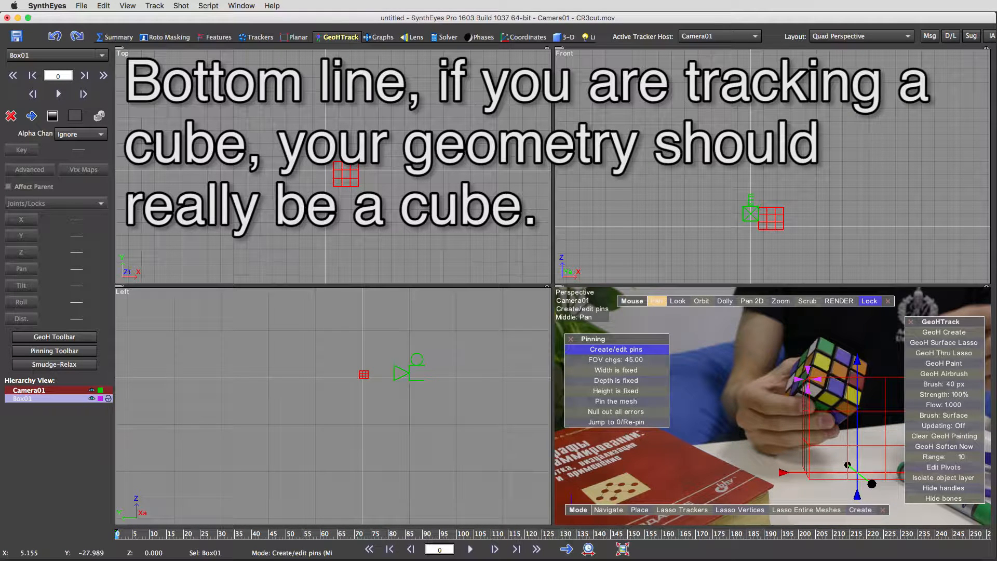
{"action": "left_click_drag", "start_coordinate": [809, 479], "coordinate": [784, 421]}
{"action": "left_click_drag", "start_coordinate": [856, 407], "coordinate": [857, 408]}
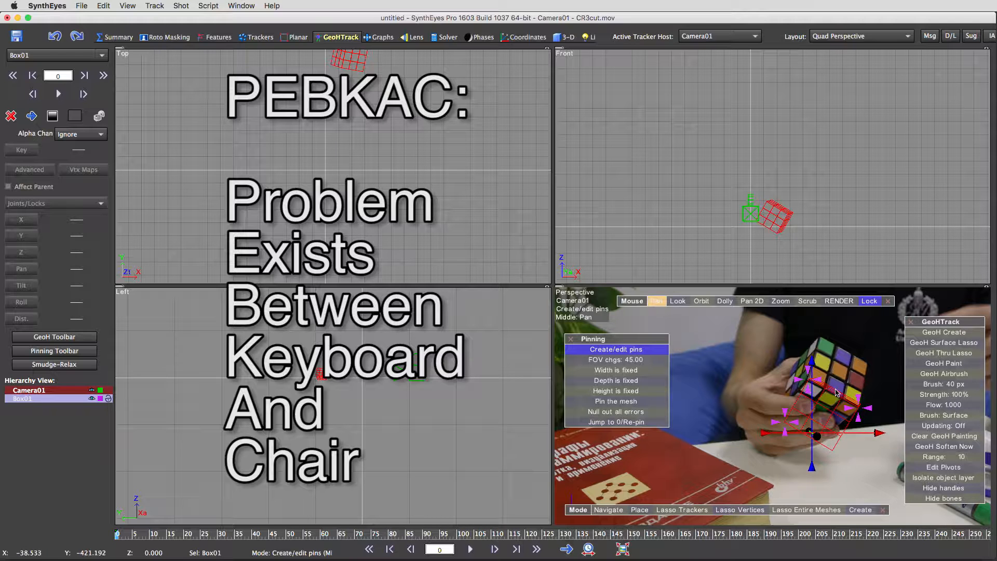
{"action": "left_click_drag", "start_coordinate": [836, 391], "coordinate": [833, 388]}
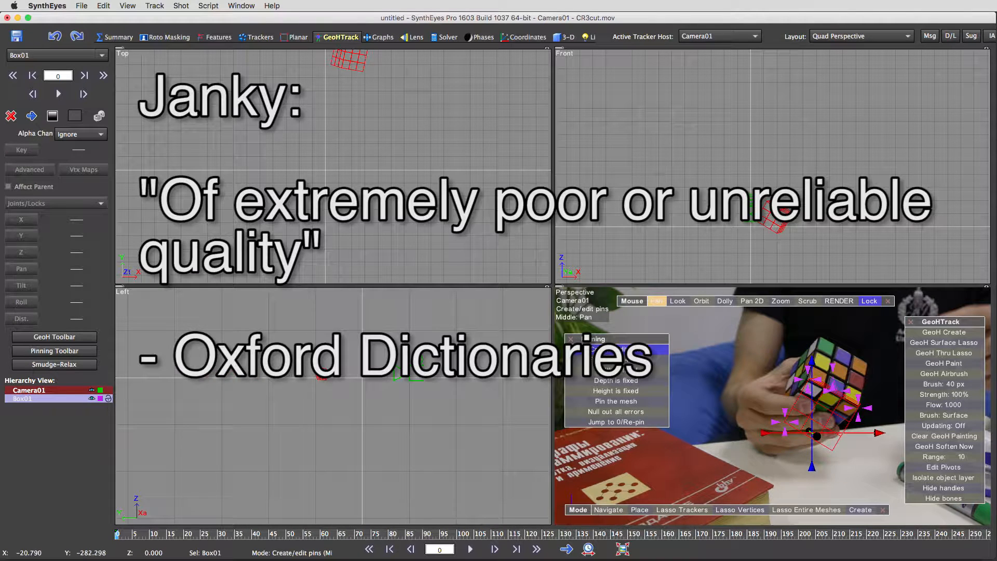
{"action": "left_click_drag", "start_coordinate": [809, 430], "coordinate": [805, 423]}
{"action": "left_click_drag", "start_coordinate": [818, 366], "coordinate": [817, 358]}
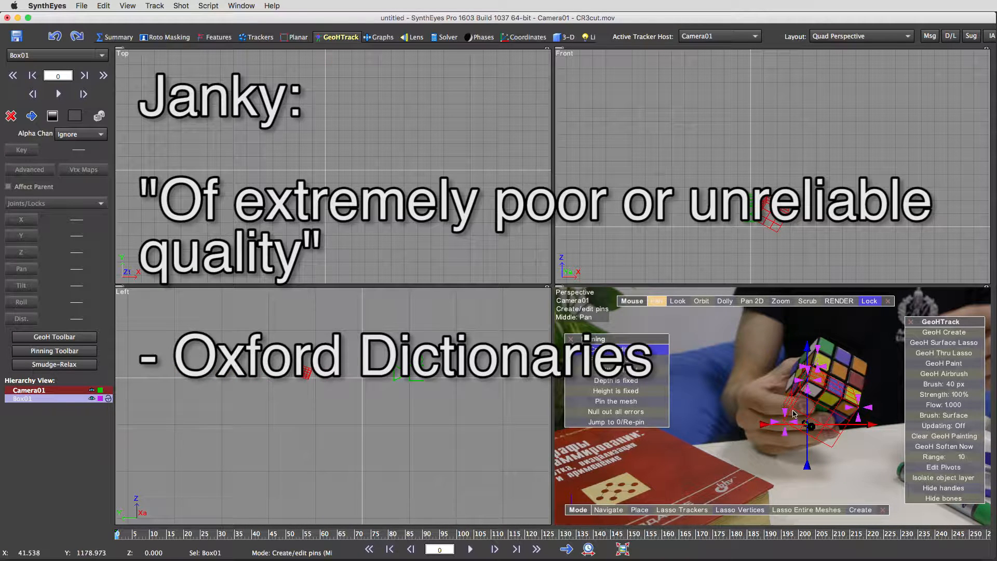
{"action": "left_click_drag", "start_coordinate": [817, 358], "coordinate": [835, 338]}
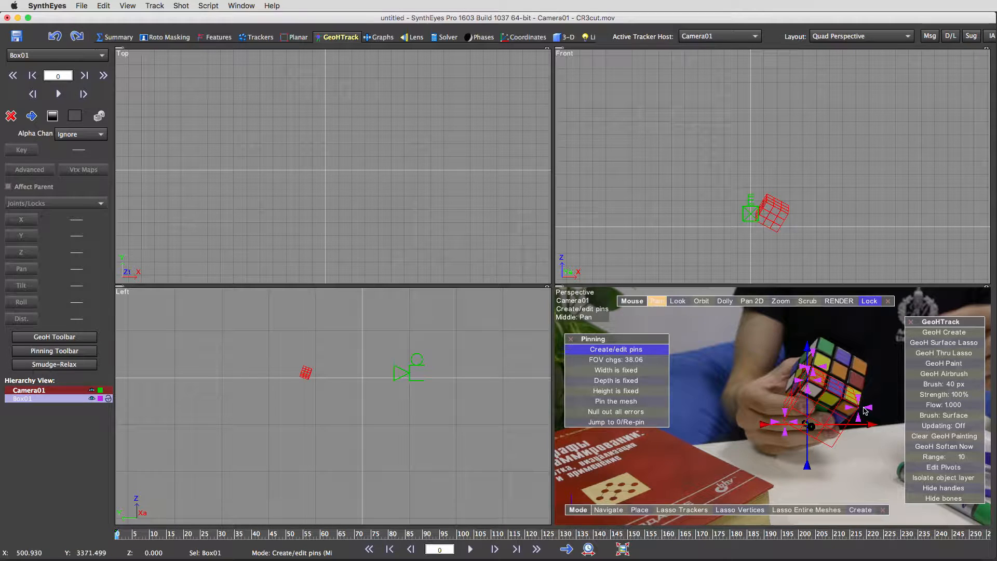
{"action": "key", "text": "super+z"}
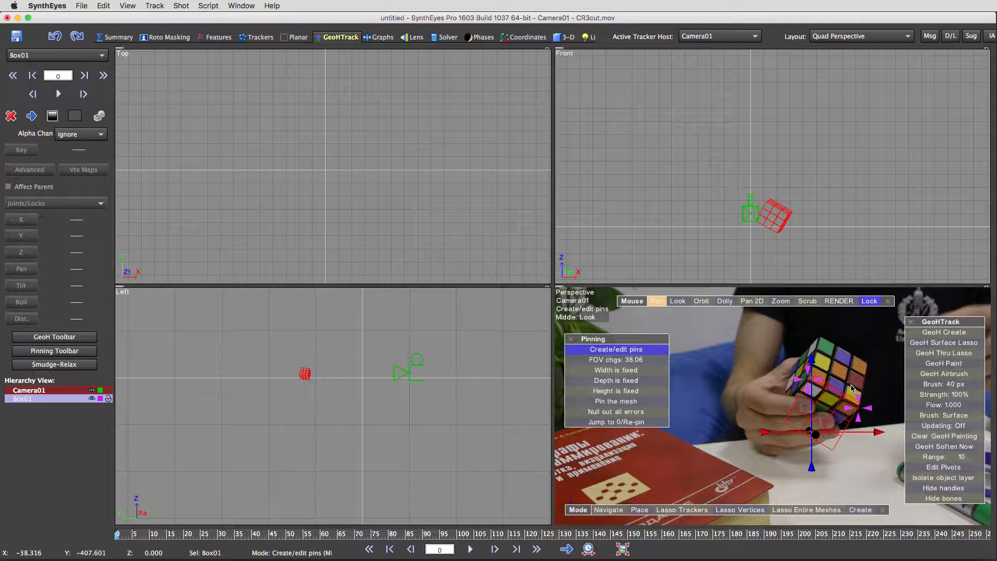
Pin the box's upper front corners to the top and right corners of the Rubik's cube.
{"action": "left_click_drag", "start_coordinate": [840, 390], "coordinate": [846, 350]}
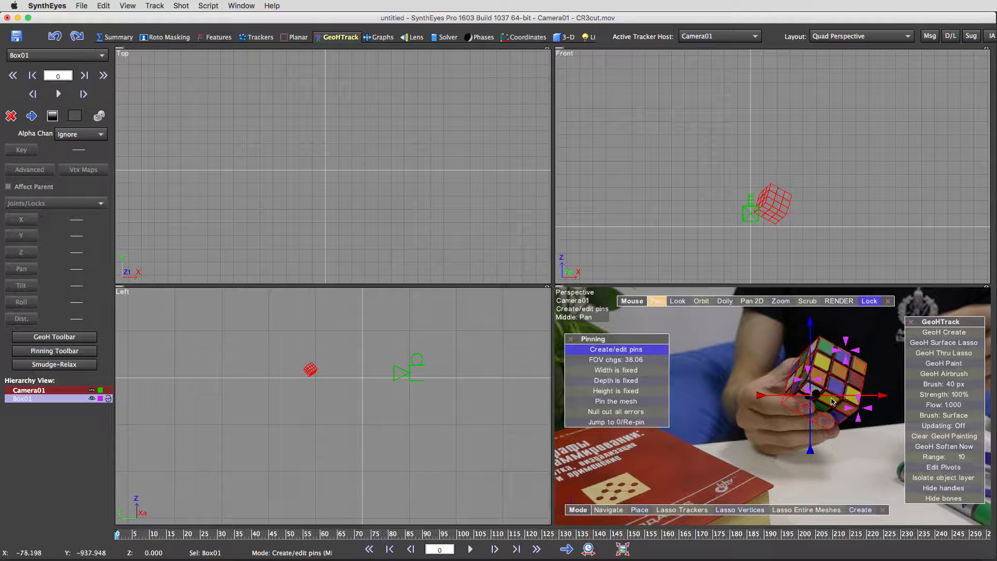
{"action": "left_click", "coordinate": [820, 341]}
{"action": "left_click_drag", "start_coordinate": [867, 362], "coordinate": [867, 366]}
In the single Perspective layout, refine the top corner pin and pin the box's two rear left corners to match the Rubik's cube.
{"action": "left_click", "coordinate": [826, 35]}
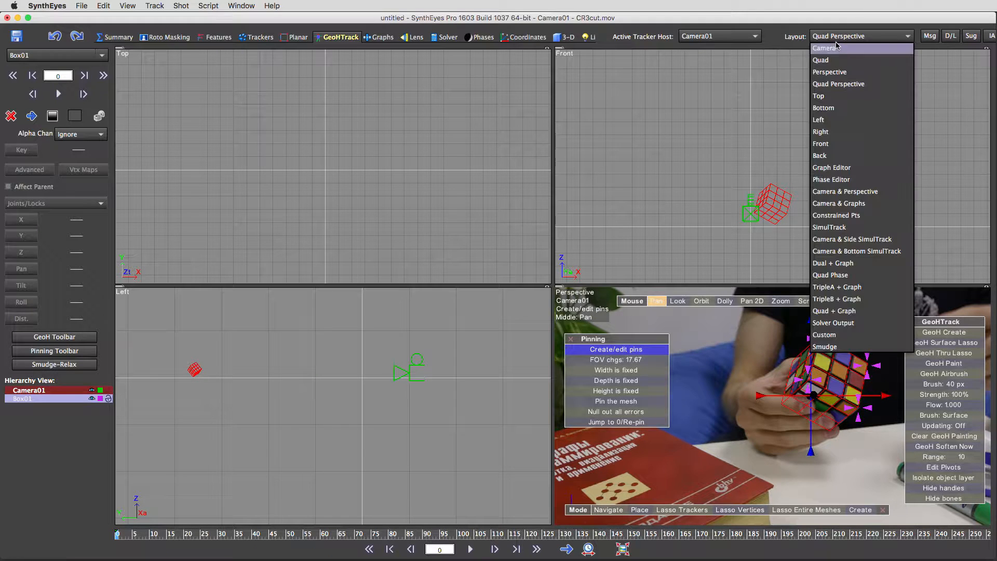
{"action": "left_click", "coordinate": [837, 72]}
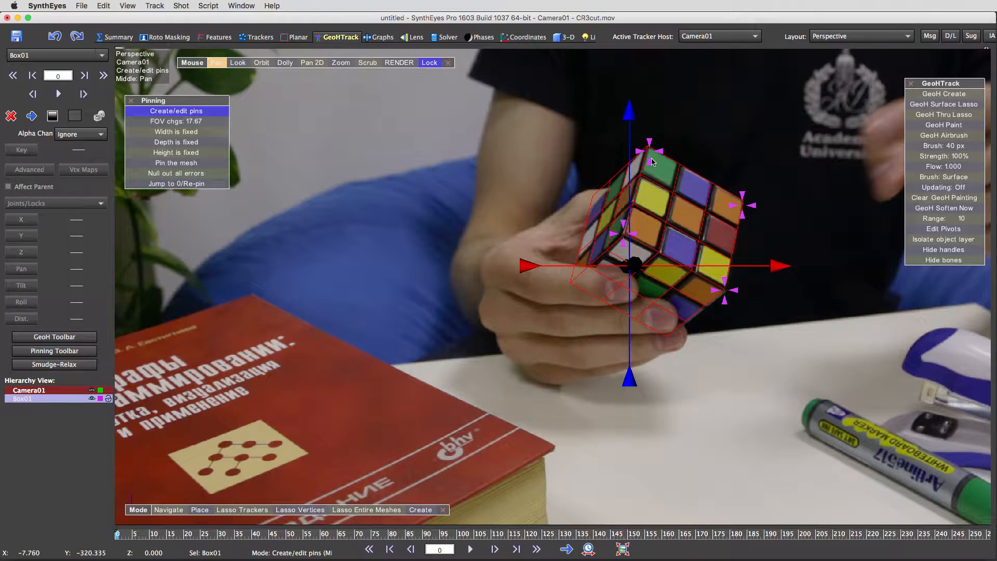
{"action": "left_click_drag", "start_coordinate": [661, 152], "coordinate": [650, 153]}
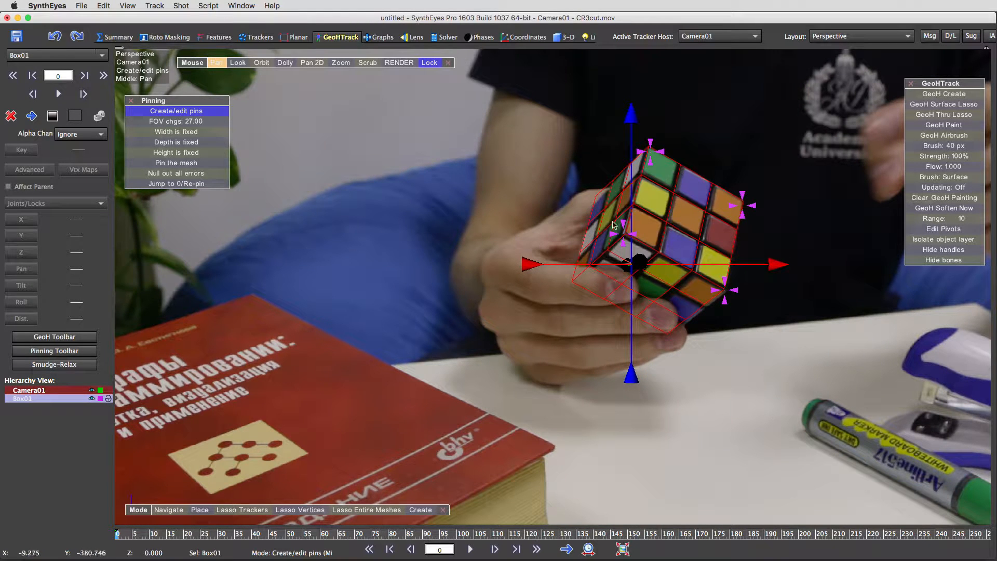
{"action": "left_click", "coordinate": [596, 201]}
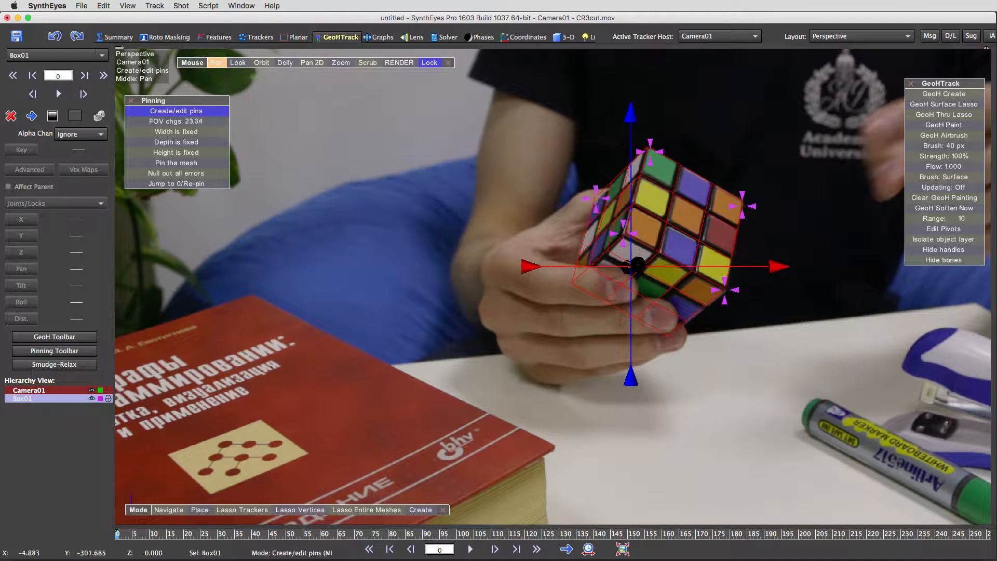
{"action": "left_click_drag", "start_coordinate": [595, 204], "coordinate": [595, 205]}
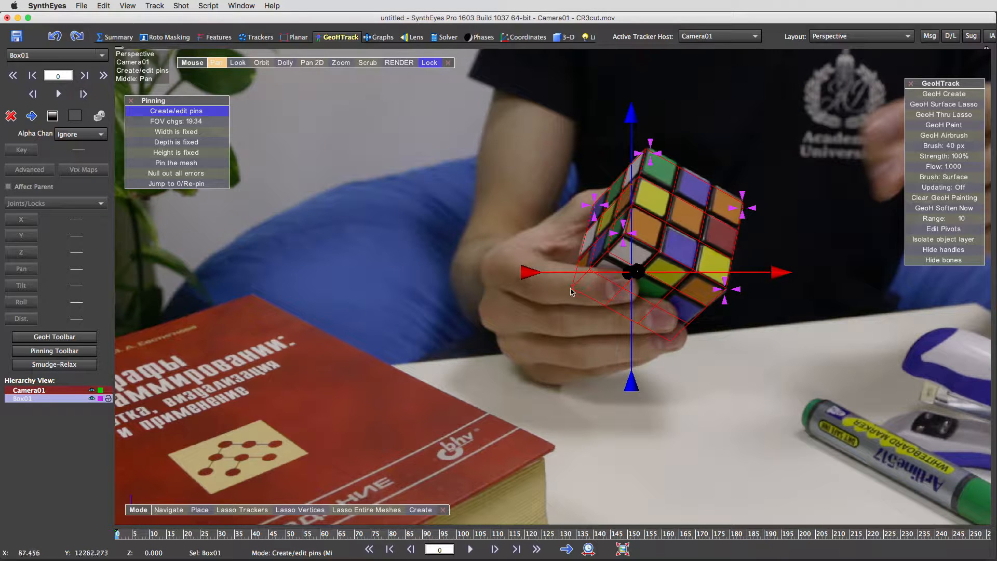
{"action": "left_click_drag", "start_coordinate": [573, 286], "coordinate": [570, 289]}
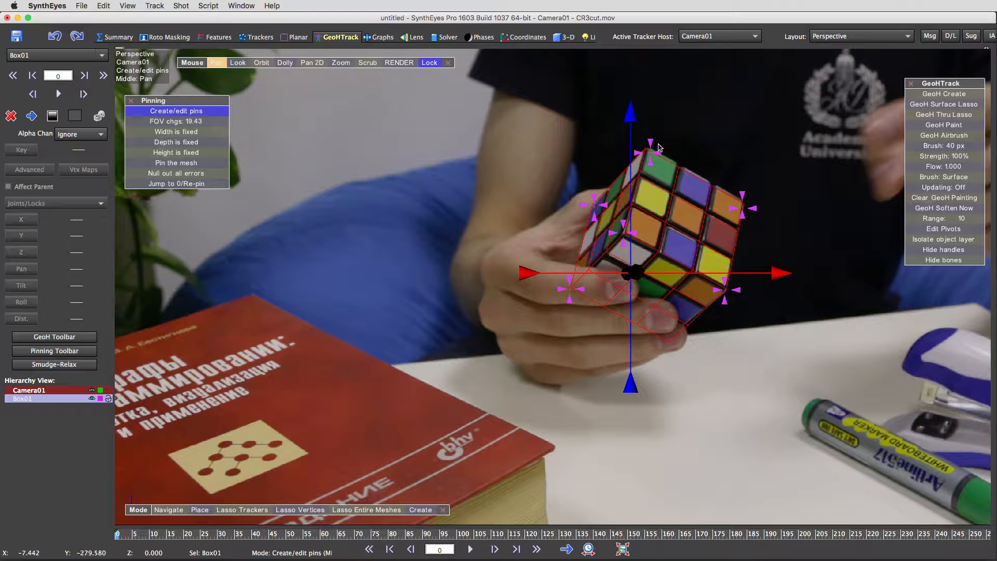
Fine-tune the top, right and lower right corner pins so the box edges follow the Rubik's cube at frame 0.
{"action": "left_click_drag", "start_coordinate": [650, 152], "coordinate": [660, 147]}
{"action": "left_click_drag", "start_coordinate": [755, 214], "coordinate": [752, 209]}
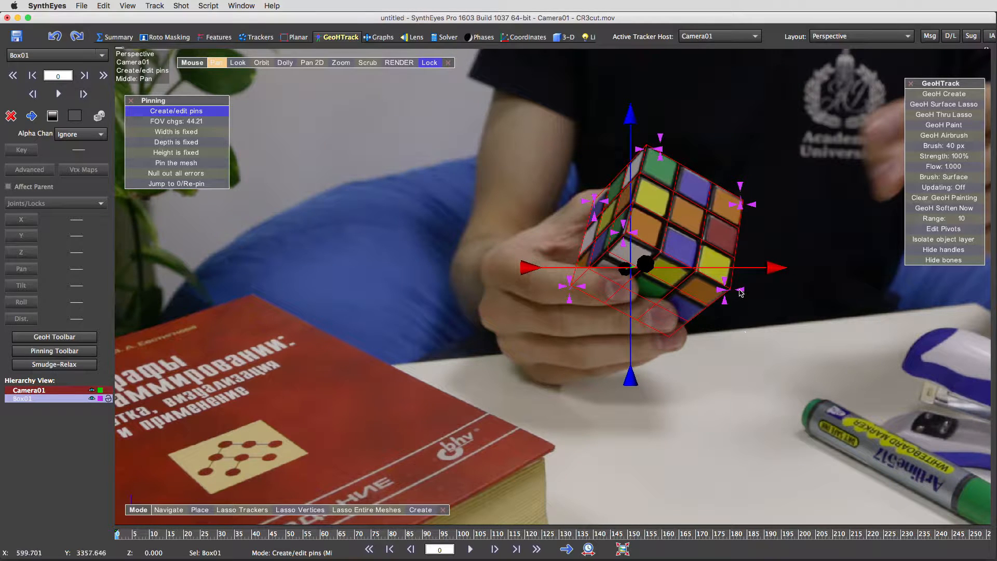
{"action": "left_click_drag", "start_coordinate": [741, 294], "coordinate": [738, 290]}
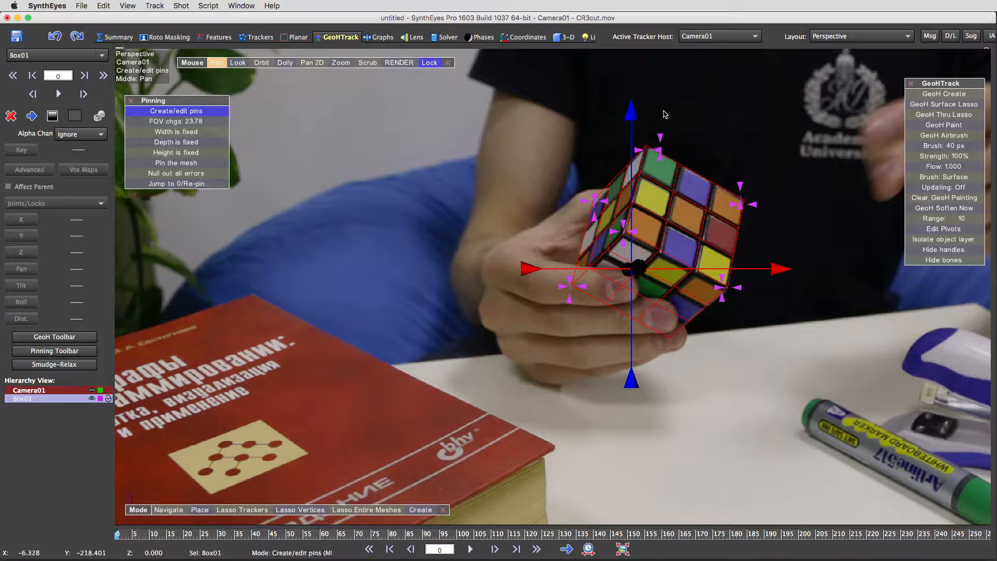
{"action": "left_click_drag", "start_coordinate": [660, 137], "coordinate": [663, 138]}
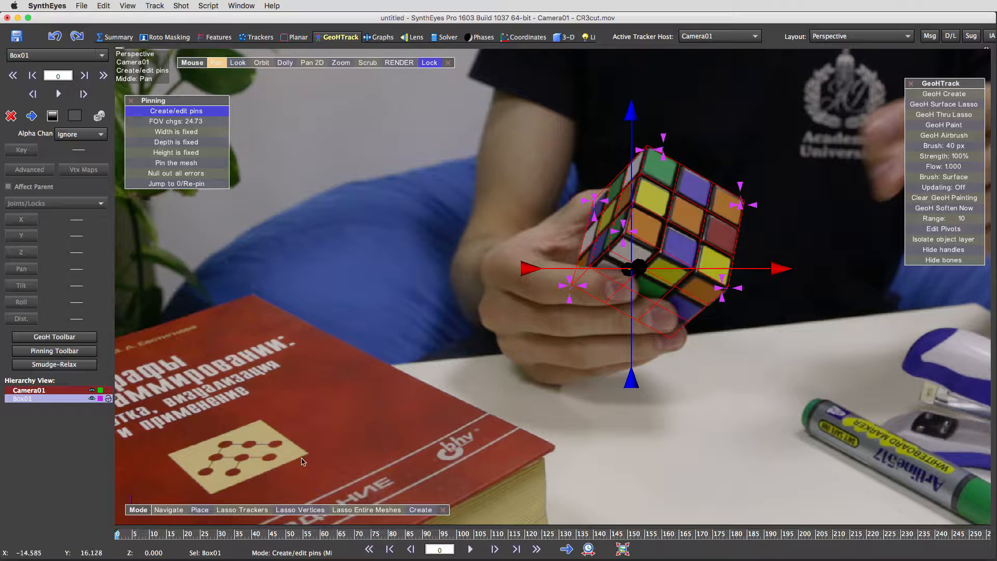
{"action": "left_click_drag", "start_coordinate": [134, 534], "coordinate": [114, 542]}
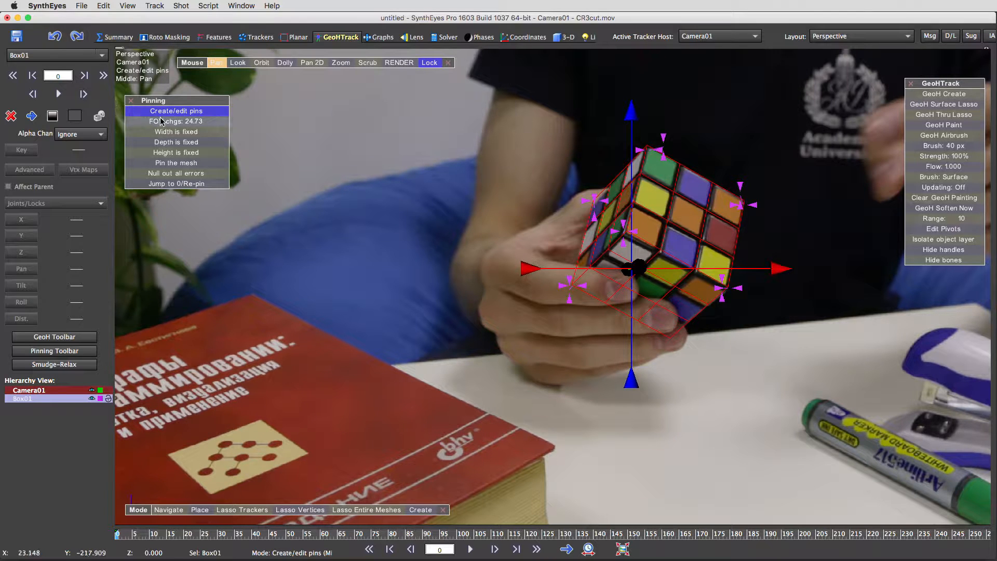
Close the Pinning toolbar and use GeoH Create on the box to make it a tracked moving object.
{"action": "left_click", "coordinate": [131, 100]}
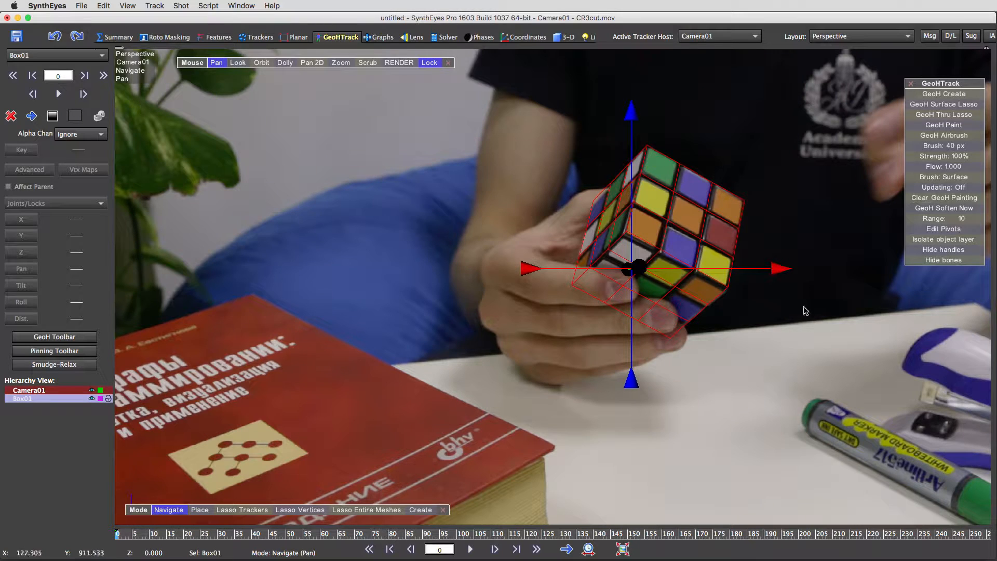
{"action": "left_click_drag", "start_coordinate": [960, 86], "coordinate": [955, 94]}
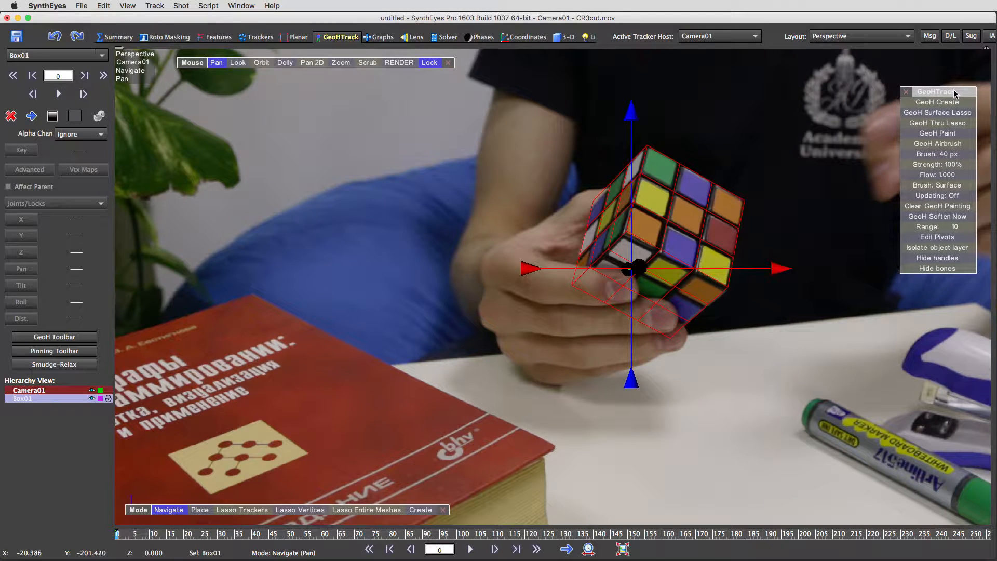
{"action": "left_click", "coordinate": [956, 102]}
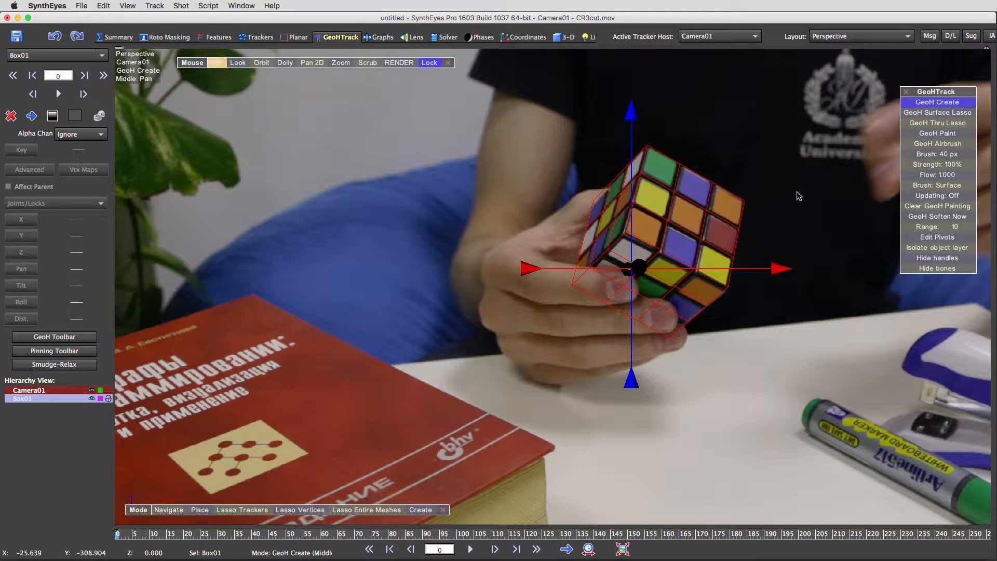
{"action": "left_click", "coordinate": [680, 234]}
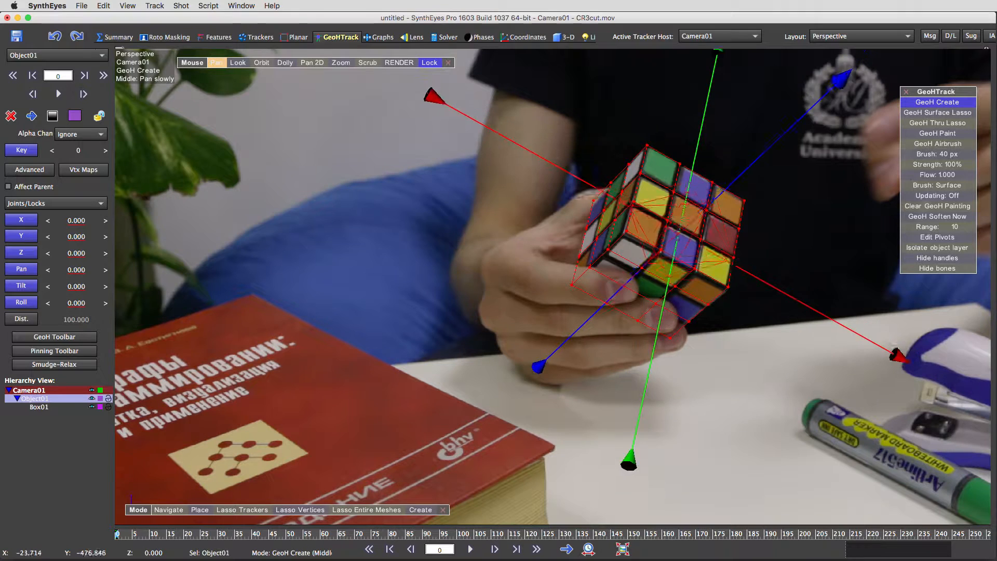
In the Smudge layout, turn on Edit Pivots and shift the object's pivot along its blue and red axes to the box's centre, viewed from above.
{"action": "left_click", "coordinate": [848, 38]}
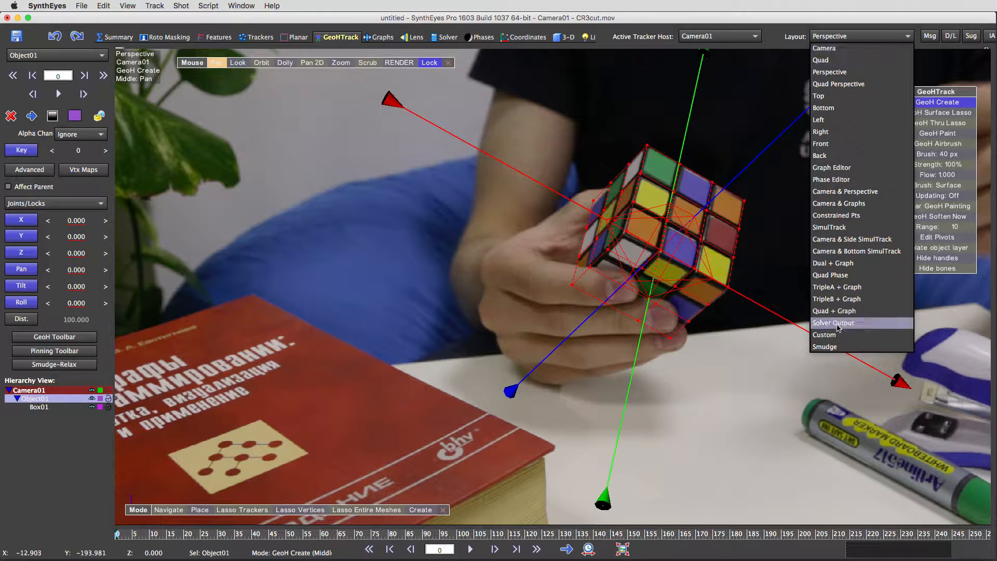
{"action": "left_click", "coordinate": [836, 346]}
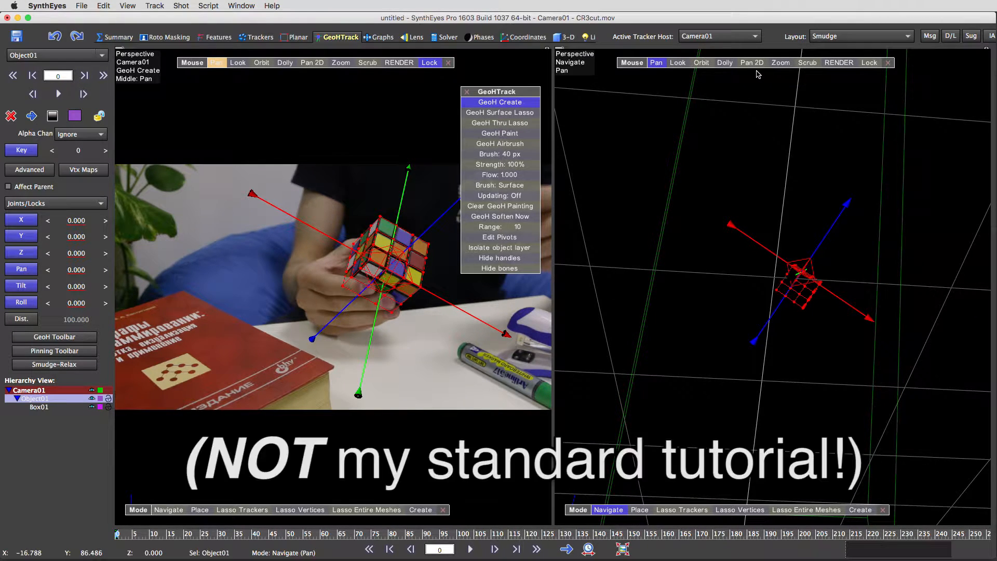
{"action": "left_click", "coordinate": [701, 62]}
{"action": "mouse_move", "coordinate": [701, 64]}
{"action": "left_mouse_down"}
{"action": "mouse_move", "coordinate": [659, 70]}
{"action": "mouse_move", "coordinate": [702, 65]}
{"action": "left_mouse_up"}
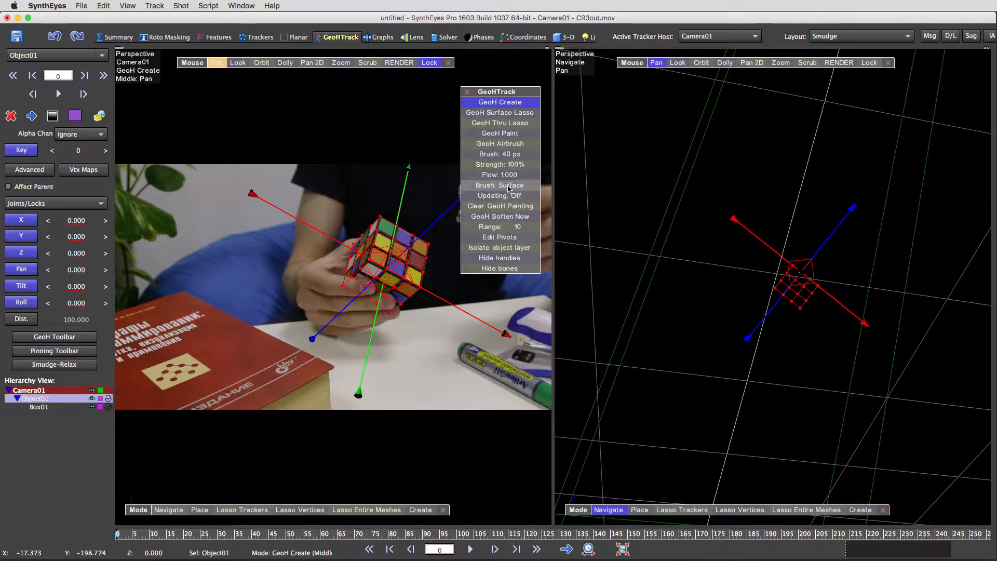
{"action": "left_click", "coordinate": [503, 237]}
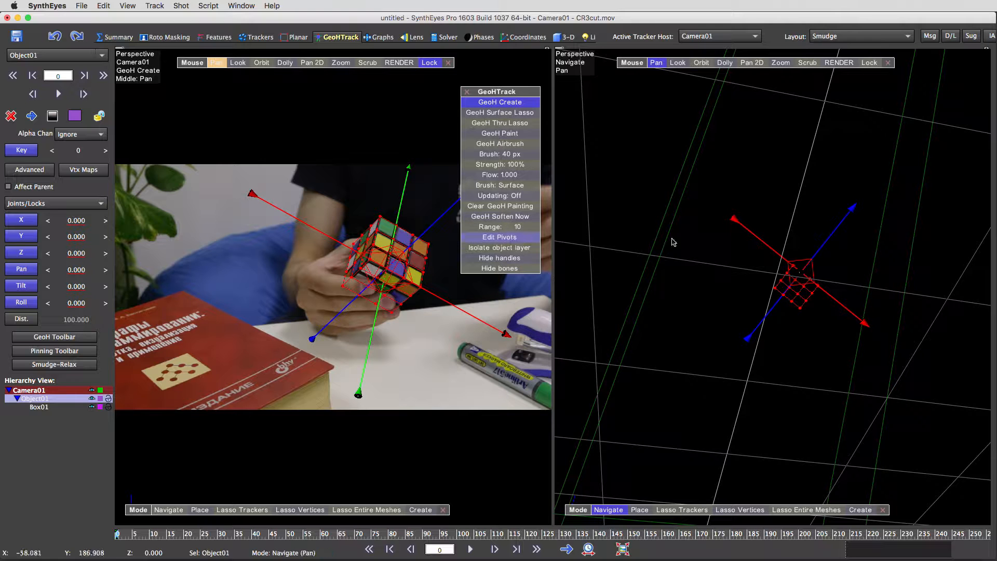
{"action": "left_click_drag", "start_coordinate": [855, 209], "coordinate": [851, 227]}
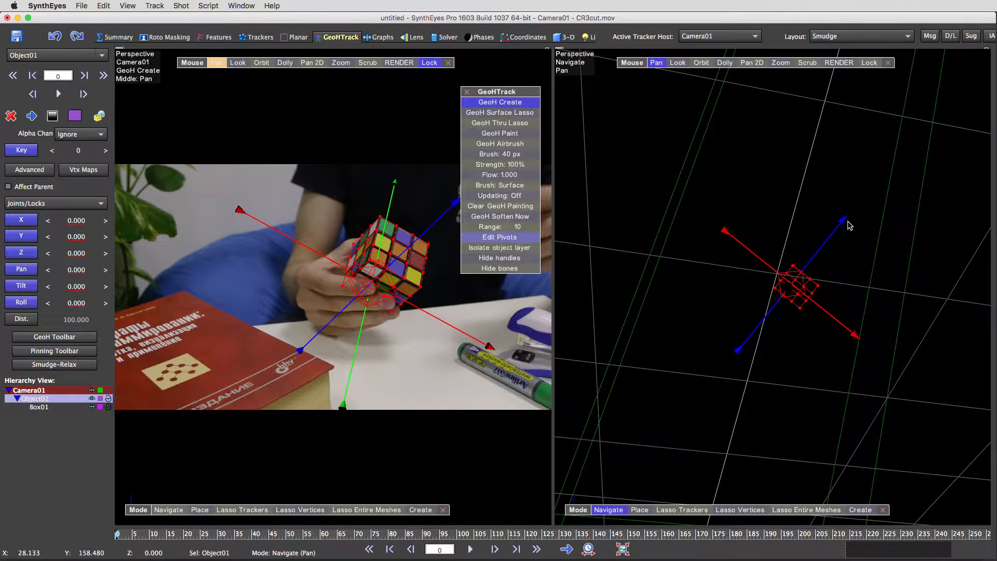
{"action": "left_click_drag", "start_coordinate": [859, 338], "coordinate": [865, 343]}
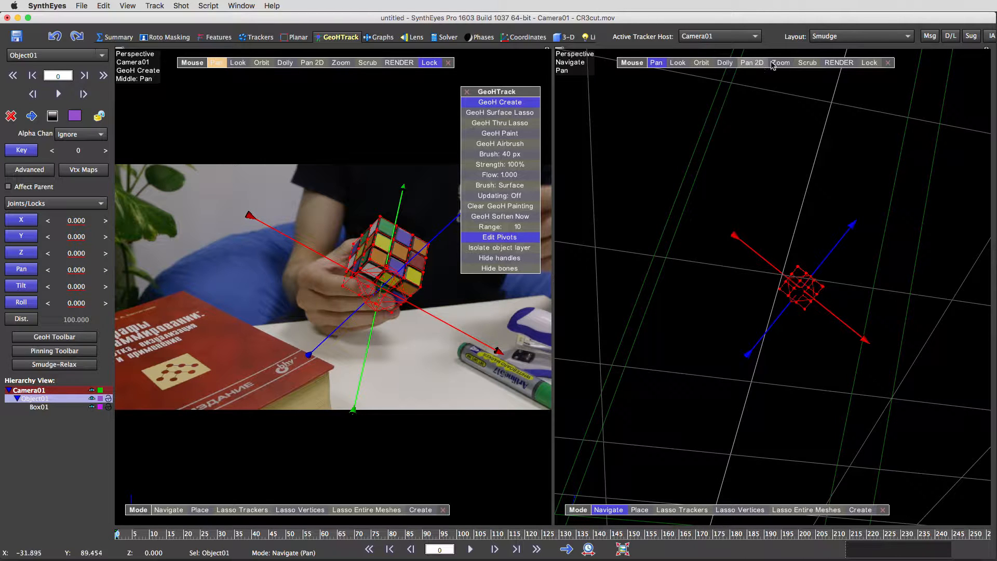
Move the object's pivot along its green axis to the middle of the box's height and check it from several angles.
{"action": "left_click_drag", "start_coordinate": [731, 65], "coordinate": [909, 65]}
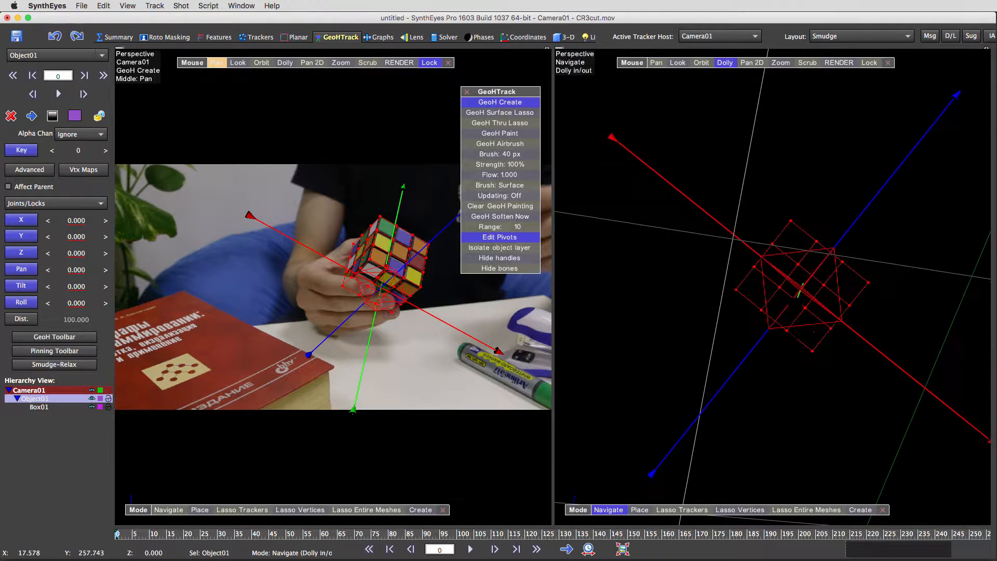
{"action": "mouse_move", "coordinate": [705, 64]}
{"action": "left_mouse_down"}
{"action": "mouse_move", "coordinate": [707, 78]}
{"action": "mouse_move", "coordinate": [719, 37]}
{"action": "mouse_move", "coordinate": [704, 64]}
{"action": "left_mouse_up"}
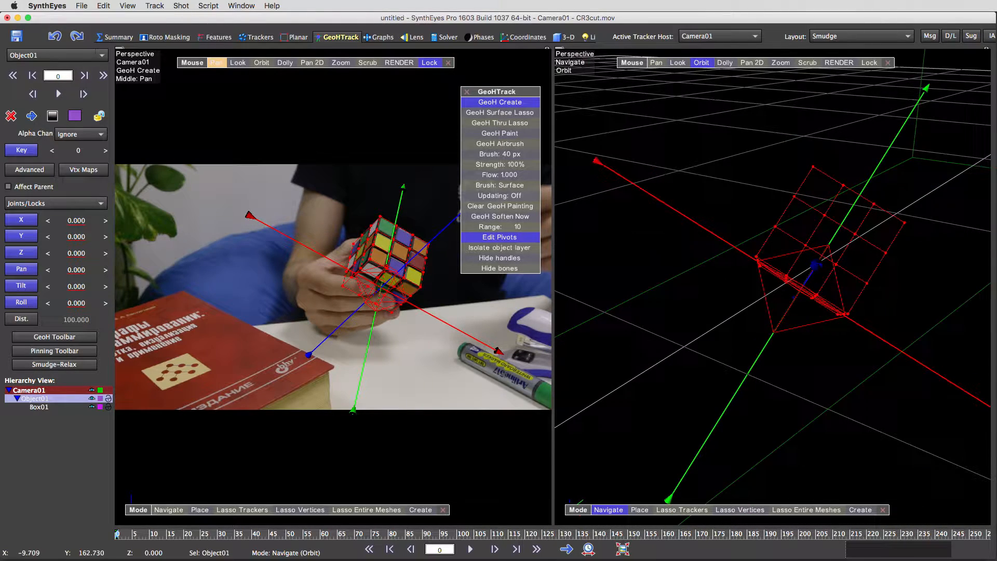
{"action": "left_click_drag", "start_coordinate": [924, 94], "coordinate": [956, 51]}
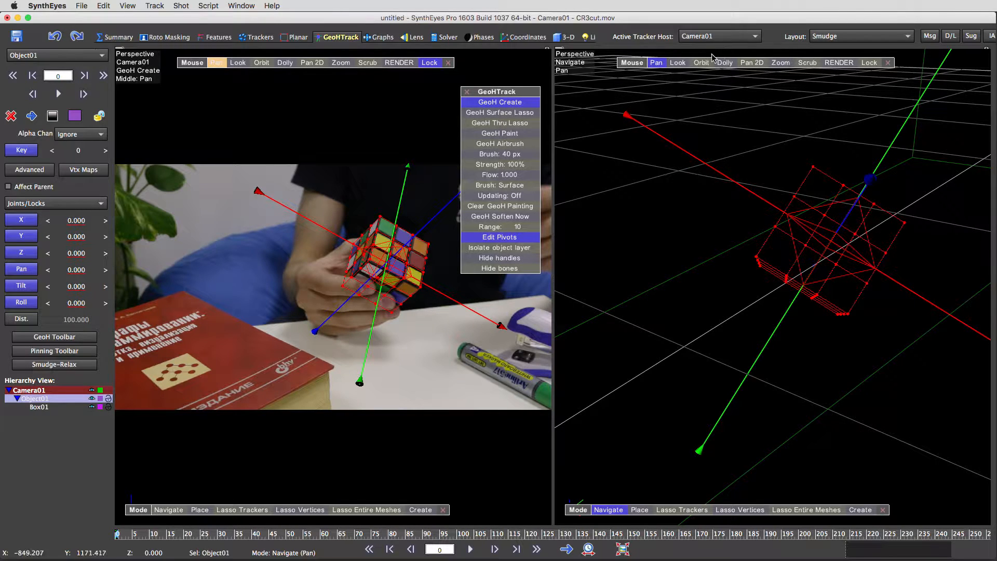
{"action": "mouse_move", "coordinate": [701, 62]}
{"action": "left_mouse_down"}
{"action": "mouse_move", "coordinate": [708, 104]}
{"action": "mouse_move", "coordinate": [680, 98]}
{"action": "mouse_move", "coordinate": [698, 94]}
{"action": "mouse_move", "coordinate": [694, 68]}
{"action": "left_mouse_up"}
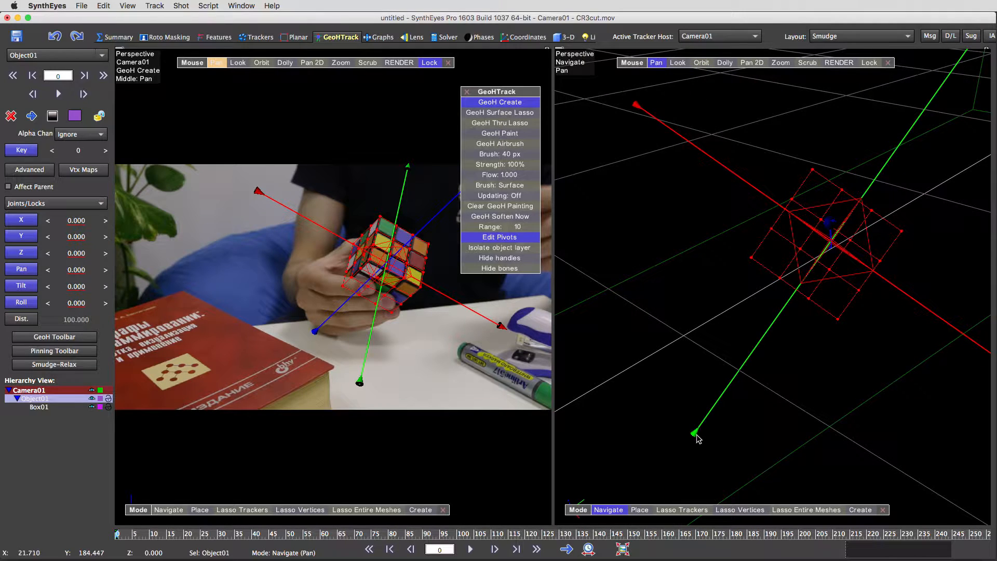
{"action": "left_click_drag", "start_coordinate": [697, 437], "coordinate": [691, 450]}
{"action": "left_click_drag", "start_coordinate": [630, 122], "coordinate": [630, 121]}
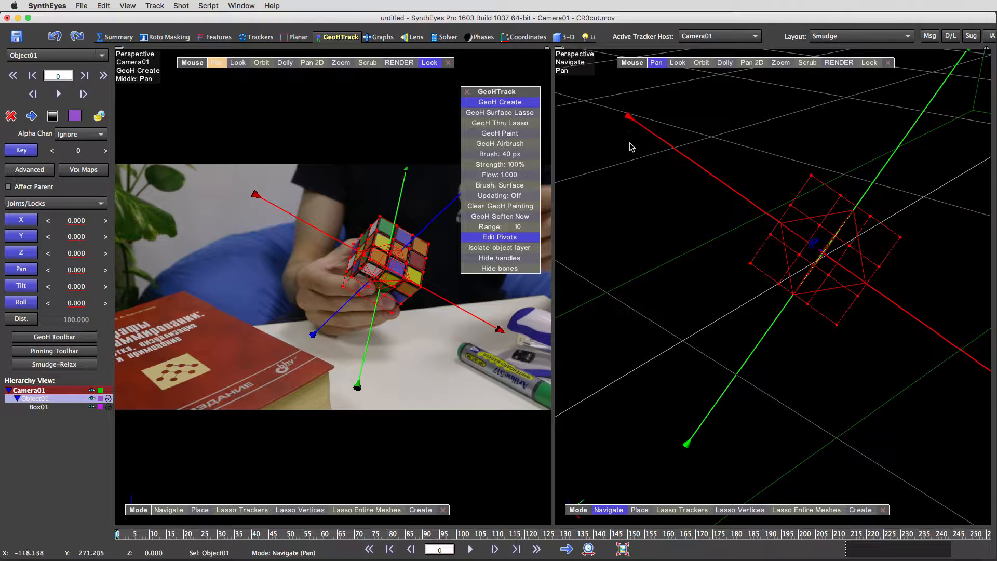
{"action": "left_click_drag", "start_coordinate": [701, 63], "coordinate": [719, 229]}
{"action": "left_click", "coordinate": [653, 62]}
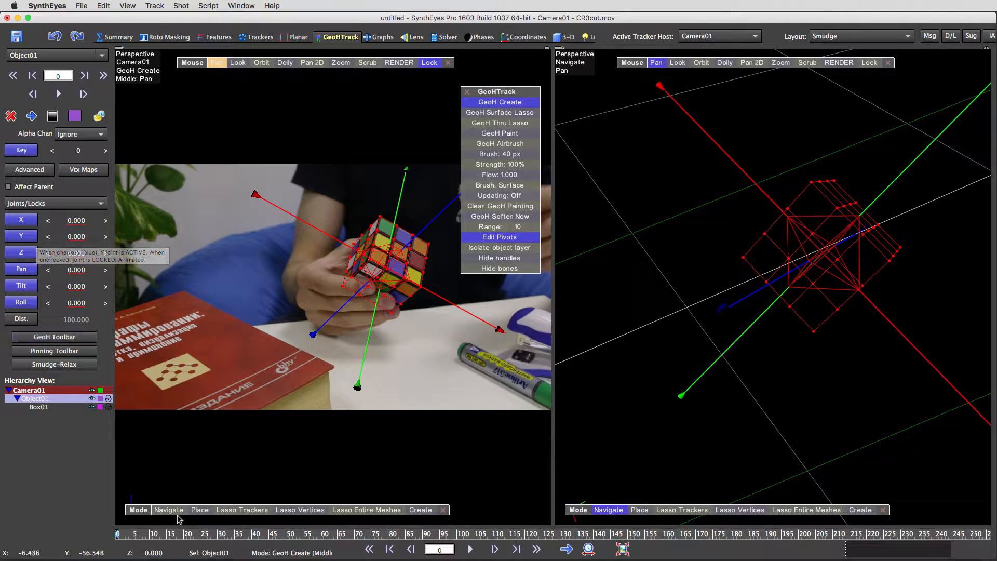
Unlock the object's X, Y, Z, Pan, Tilt and Roll joints.
{"action": "left_click", "coordinate": [22, 220]}
{"action": "left_click", "coordinate": [22, 237]}
{"action": "left_click", "coordinate": [22, 253]}
{"action": "left_click", "coordinate": [21, 270]}
{"action": "left_click", "coordinate": [22, 286]}
{"action": "left_click", "coordinate": [21, 303]}
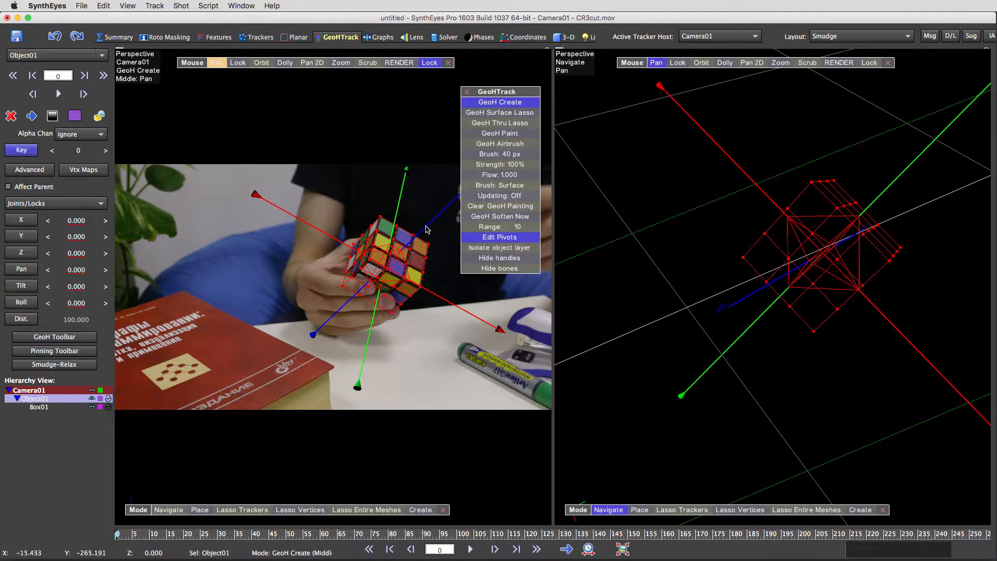
Track the cube object forward from frame 0 to frame 15 and close the GeoHTrack toolbar.
{"action": "key", "text": "Right"}
{"action": "key", "text": "Right"}
{"action": "key", "text": "Right"}
{"action": "key", "text": "Right"}
{"action": "key", "text": "Right"}
{"action": "key", "text": "Right"}
{"action": "key", "text": "Right"}
{"action": "key", "text": "Right"}
{"action": "key", "text": "Right"}
{"action": "key", "text": "Right"}
{"action": "key", "text": "Right"}
{"action": "key", "text": "Right"}
{"action": "key", "text": "Right"}
{"action": "key", "text": "Right"}
{"action": "key", "text": "Right"}
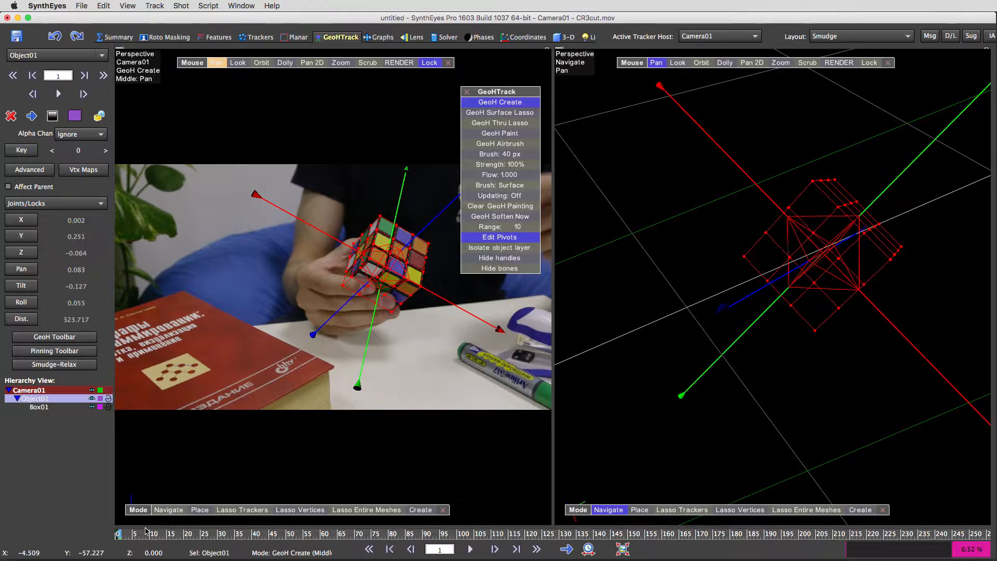
{"action": "left_click", "coordinate": [478, 236]}
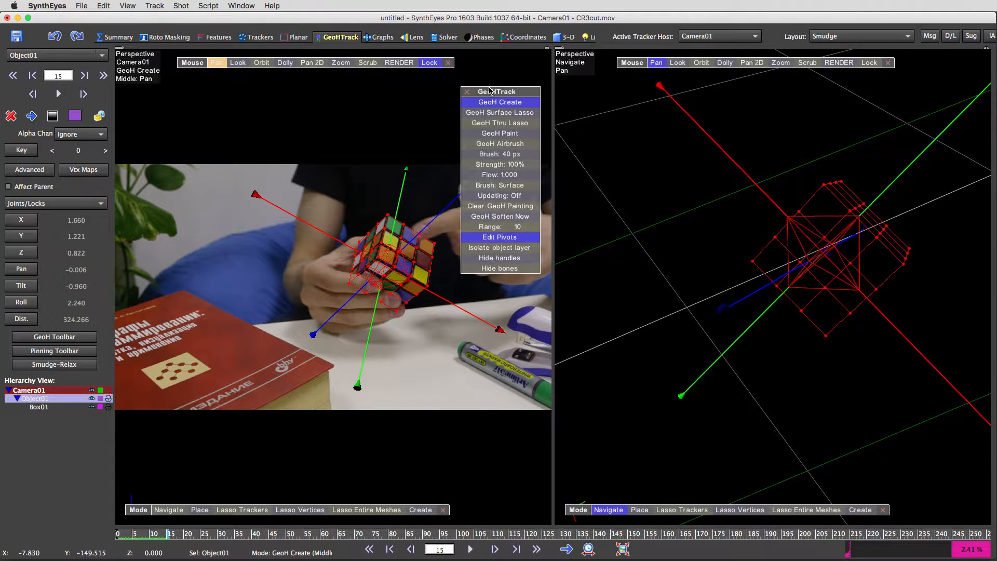
{"action": "left_click", "coordinate": [467, 93]}
Continue tracking the cube object forward frame by frame up to frame 139.
{"action": "key", "text": "Right"}
{"action": "key", "text": "Right"}
{"action": "key", "text": "Right"}
{"action": "key", "text": "Right"}
{"action": "key", "text": "Right"}
{"action": "key", "text": "Right"}
{"action": "key", "text": "Right"}
{"action": "key", "text": "Right"}
{"action": "key", "text": "Right"}
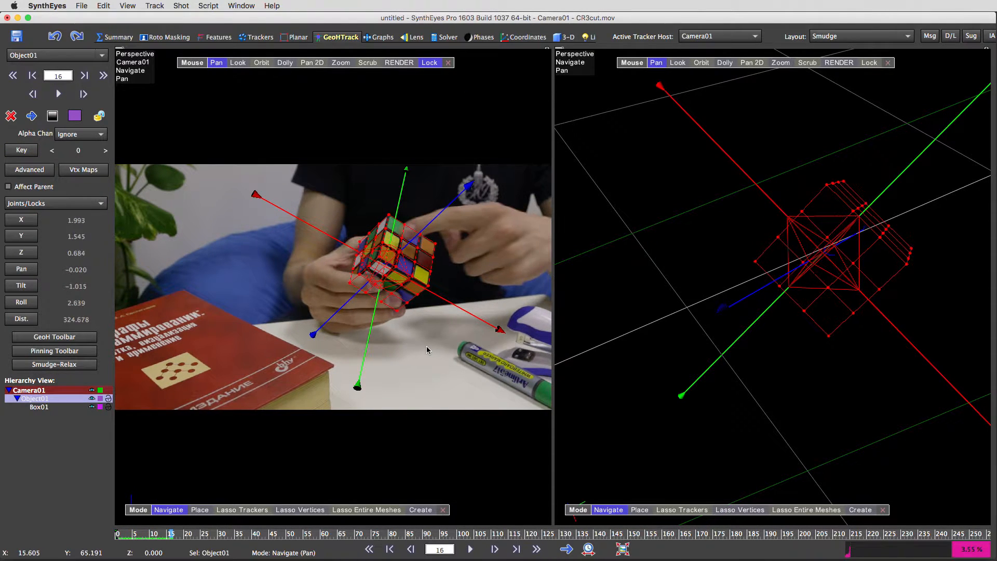
{"action": "key", "text": "Right"}
{"action": "key", "text": "Right"}
{"action": "key", "text": "Right"}
{"action": "key", "text": "Right"}
{"action": "key", "text": "Right"}
{"action": "key", "text": "Right"}
{"action": "key", "text": "Right"}
{"action": "key", "text": "Right"}
{"action": "key", "text": "Right"}
{"action": "key", "text": "Right"}
{"action": "key", "text": "Right"}
{"action": "key", "text": "Right"}
{"action": "key", "text": "Right"}
{"action": "key", "text": "Right"}
{"action": "key", "text": "Right"}
{"action": "key", "text": "Right"}
{"action": "key", "text": "Right"}
{"action": "key", "text": "Right"}
{"action": "key", "text": "Right"}
{"action": "key", "text": "Right"}
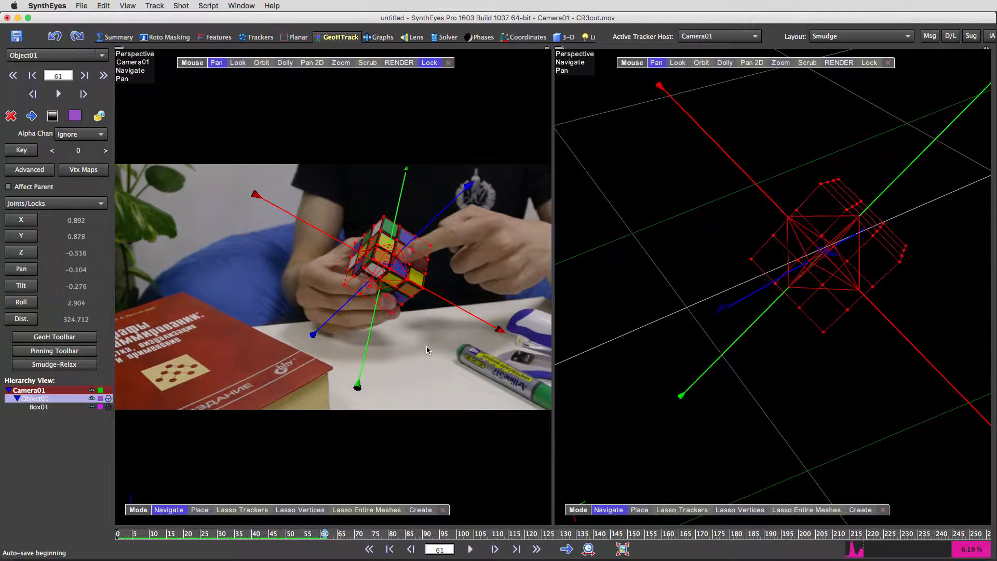
{"action": "key", "text": "d"}
{"action": "key", "text": "d"}
{"action": "key", "text": "d"}
{"action": "key", "text": "d"}
{"action": "key", "text": "d"}
{"action": "key", "text": "d"}
{"action": "key", "text": "d"}
{"action": "key", "text": "d"}
{"action": "key", "text": "d"}
{"action": "key", "text": "d"}
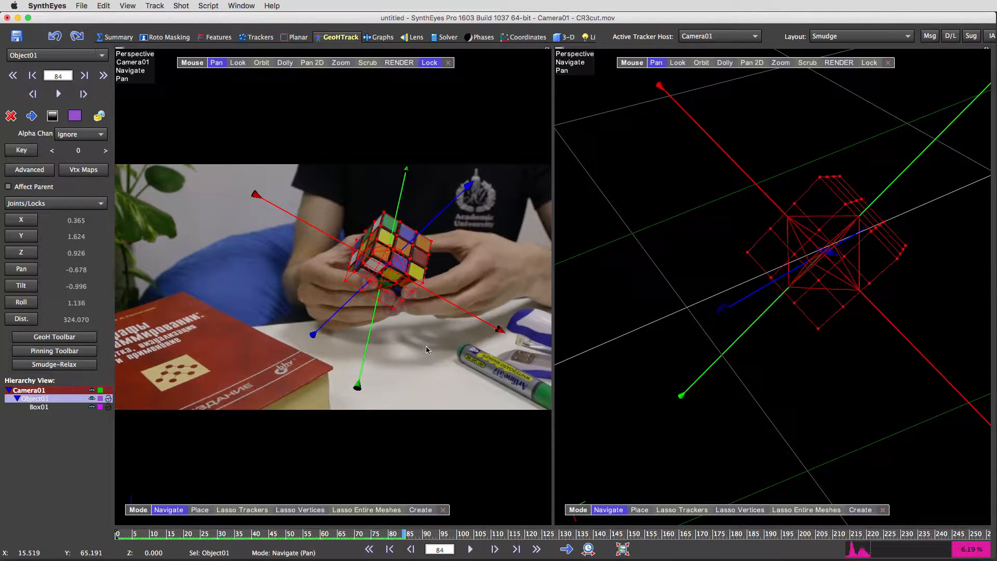
{"action": "key", "text": "d"}
{"action": "key", "text": "d"}
{"action": "key", "text": "d"}
{"action": "key", "text": "d"}
{"action": "key", "text": "d"}
{"action": "key", "text": "d"}
{"action": "key", "text": "d"}
{"action": "key", "text": "d"}
{"action": "key", "text": "d"}
{"action": "key", "text": "d"}
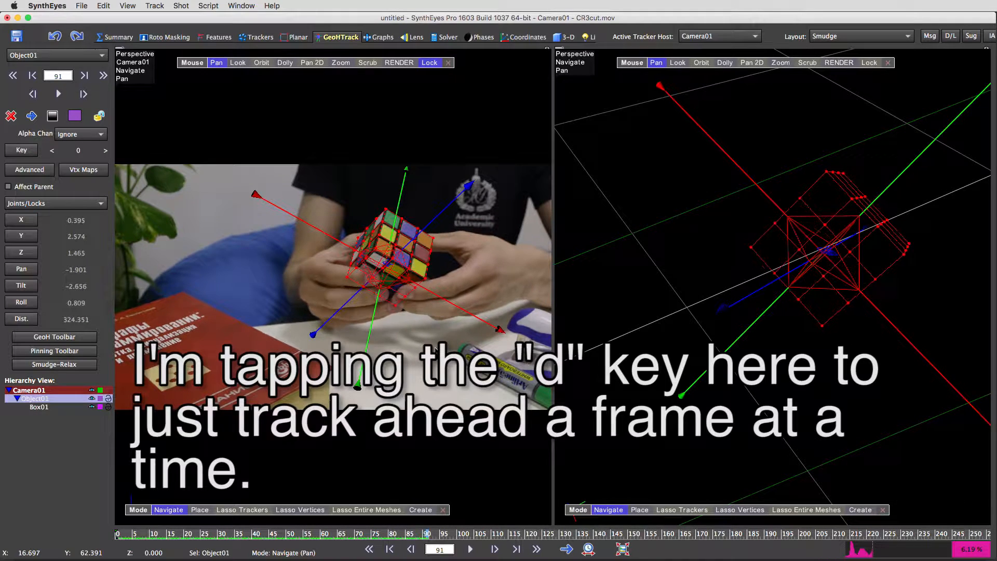
{"action": "key", "text": "d"}
{"action": "key", "text": "d"}
{"action": "key", "text": "d"}
{"action": "key", "text": "d"}
{"action": "key", "text": "d"}
{"action": "key", "text": "d"}
{"action": "key", "text": "d"}
{"action": "key", "text": "d"}
{"action": "key", "text": "d"}
{"action": "key", "text": "d"}
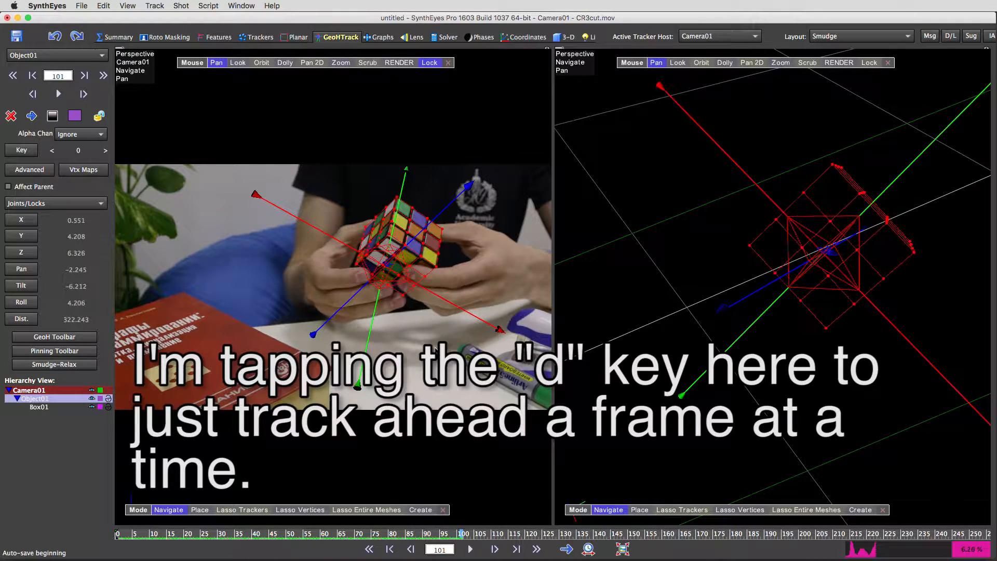
{"action": "key", "text": "d"}
{"action": "key", "text": "d"}
{"action": "key", "text": "d"}
{"action": "key", "text": "d"}
{"action": "key", "text": "d"}
{"action": "key", "text": "d"}
{"action": "key", "text": "d"}
{"action": "key", "text": "d"}
{"action": "key", "text": "d"}
{"action": "key", "text": "d"}
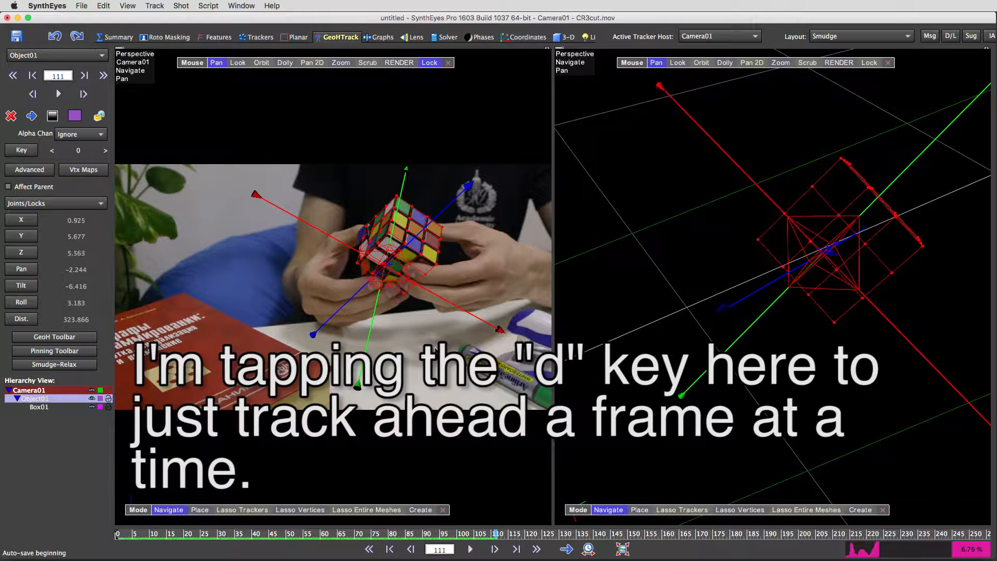
{"action": "key", "text": "d"}
{"action": "key", "text": "d"}
{"action": "key", "text": "d"}
{"action": "key", "text": "d"}
{"action": "key", "text": "d"}
{"action": "key", "text": "d"}
{"action": "key", "text": "d"}
{"action": "key", "text": "d"}
{"action": "key", "text": "d"}
{"action": "key", "text": "d"}
{"action": "key", "text": "d"}
{"action": "key", "text": "d"}
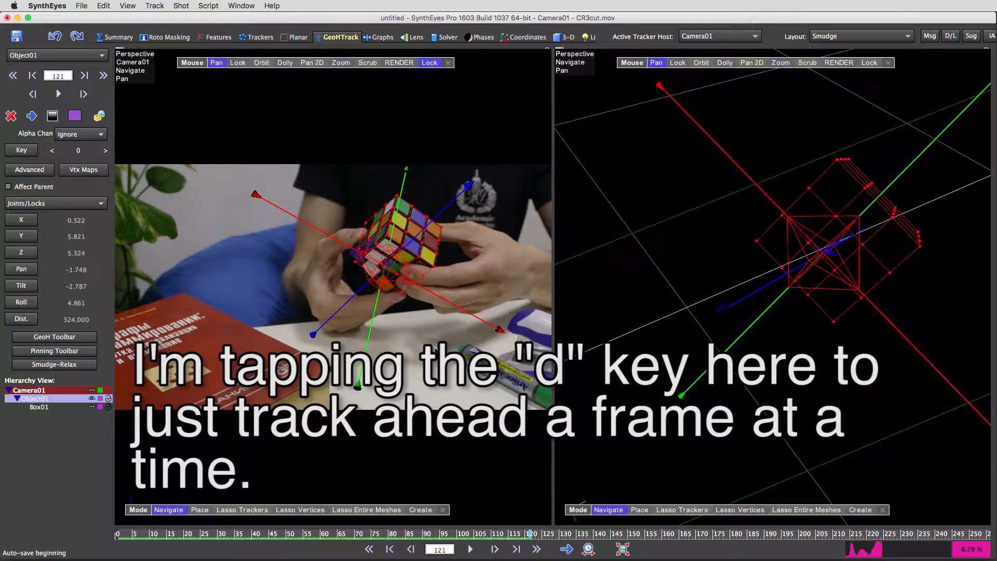
{"action": "key", "text": "d"}
{"action": "key", "text": "d"}
{"action": "key", "text": "d"}
{"action": "key", "text": "d"}
{"action": "key", "text": "d"}
{"action": "key", "text": "d"}
{"action": "key", "text": "d"}
{"action": "key", "text": "d"}
{"action": "key", "text": "d"}
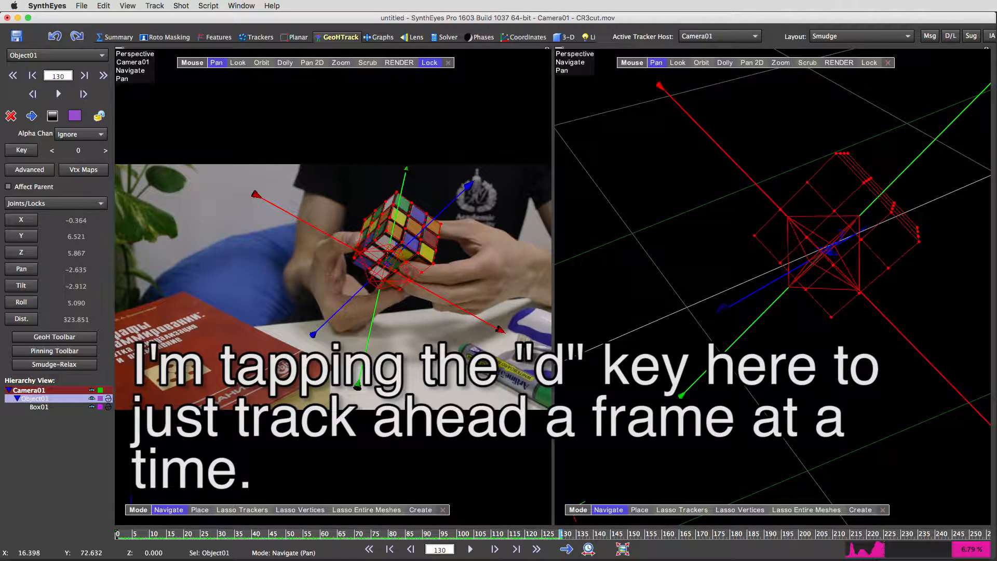
Switch to the single Perspective layout and use Pan 2D to frame the cube in the locked camera view.
{"action": "left_click", "coordinate": [862, 35]}
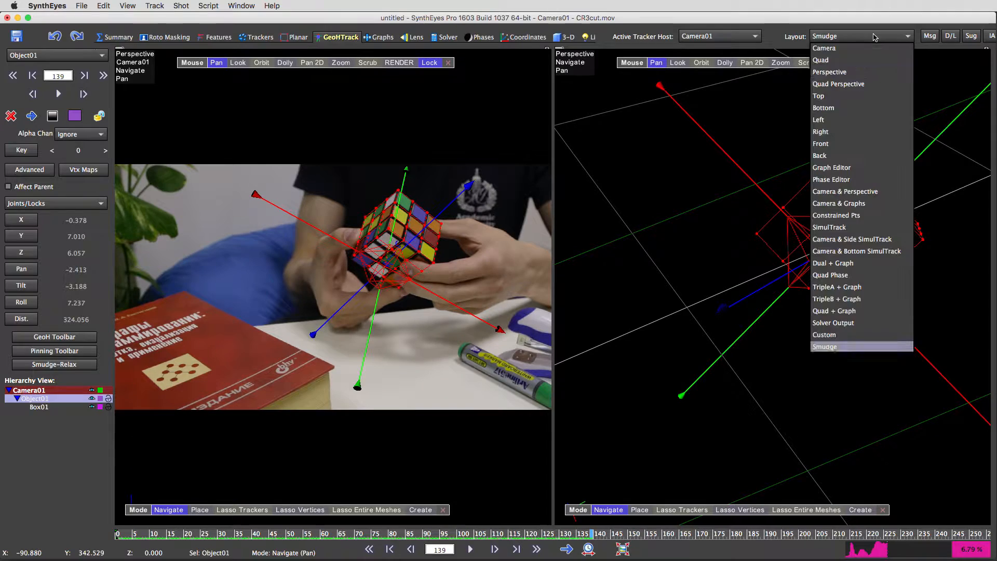
{"action": "left_click", "coordinate": [867, 72]}
{"action": "left_click", "coordinate": [311, 62]}
{"action": "left_click_drag", "start_coordinate": [614, 207], "coordinate": [531, 287]}
Track the cube object forward frame by frame from frame 139 up to frame 306.
{"action": "key", "text": "d"}
{"action": "key", "text": "d"}
{"action": "key", "text": "d"}
{"action": "key", "text": "d"}
{"action": "key", "text": "d"}
{"action": "key", "text": "d"}
{"action": "key", "text": "d"}
{"action": "key", "text": "d"}
{"action": "key", "text": "d"}
{"action": "key", "text": "d"}
{"action": "key", "text": "d"}
{"action": "key", "text": "d"}
{"action": "key", "text": "d"}
{"action": "key", "text": "d"}
{"action": "key", "text": "d"}
{"action": "key", "text": "d"}
{"action": "key", "text": "d"}
{"action": "key", "text": "d"}
{"action": "key", "text": "d"}
{"action": "key", "text": "d"}
{"action": "key", "text": "d"}
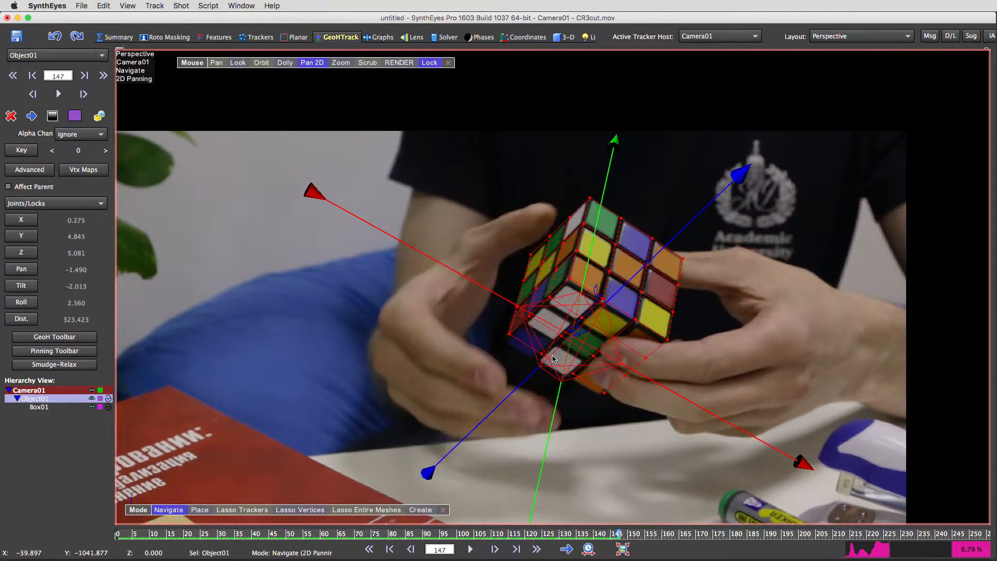
{"action": "key", "text": "d"}
{"action": "key", "text": "d"}
{"action": "key", "text": "d"}
{"action": "key", "text": "d"}
{"action": "key", "text": "d"}
{"action": "key", "text": "d"}
{"action": "key", "text": "d"}
{"action": "key", "text": "d"}
{"action": "key", "text": "d"}
{"action": "key", "text": "d"}
{"action": "key", "text": "d"}
{"action": "key", "text": "d"}
{"action": "key", "text": "d"}
{"action": "key", "text": "d"}
{"action": "key", "text": "d"}
{"action": "key", "text": "d"}
{"action": "key", "text": "d"}
{"action": "key", "text": "d"}
{"action": "key", "text": "d"}
{"action": "key", "text": "d"}
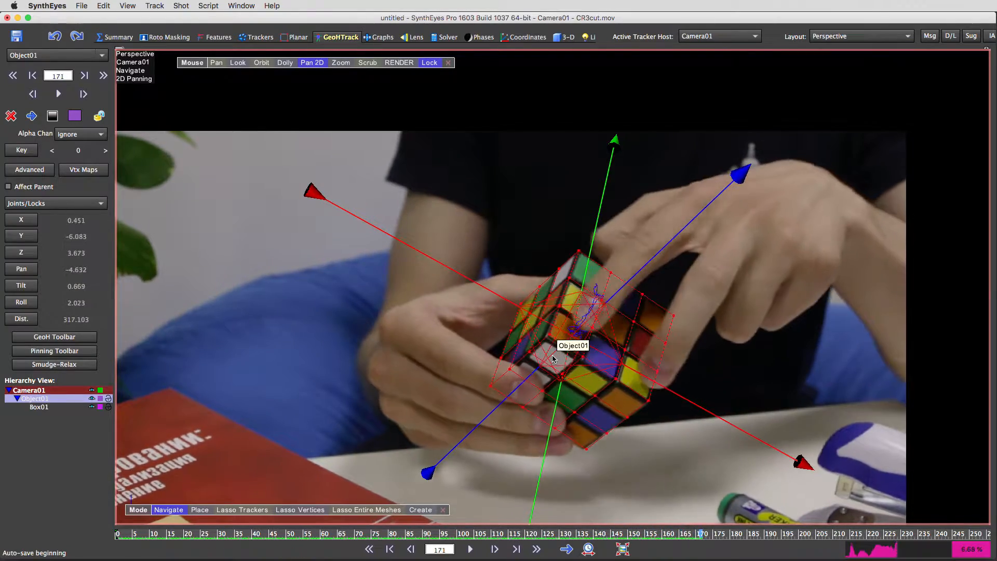
{"action": "key", "text": "d"}
{"action": "key", "text": "d"}
{"action": "key", "text": "d"}
{"action": "key", "text": "d"}
{"action": "key", "text": "d"}
{"action": "key", "text": "d"}
{"action": "key", "text": "d"}
{"action": "key", "text": "d"}
{"action": "key", "text": "d"}
{"action": "key", "text": "d"}
{"action": "key", "text": "d"}
{"action": "key", "text": "d"}
{"action": "key", "text": "d"}
{"action": "key", "text": "d"}
{"action": "key", "text": "d"}
{"action": "key", "text": "d"}
{"action": "key", "text": "d"}
{"action": "key", "text": "d"}
{"action": "key", "text": "d"}
{"action": "key", "text": "d"}
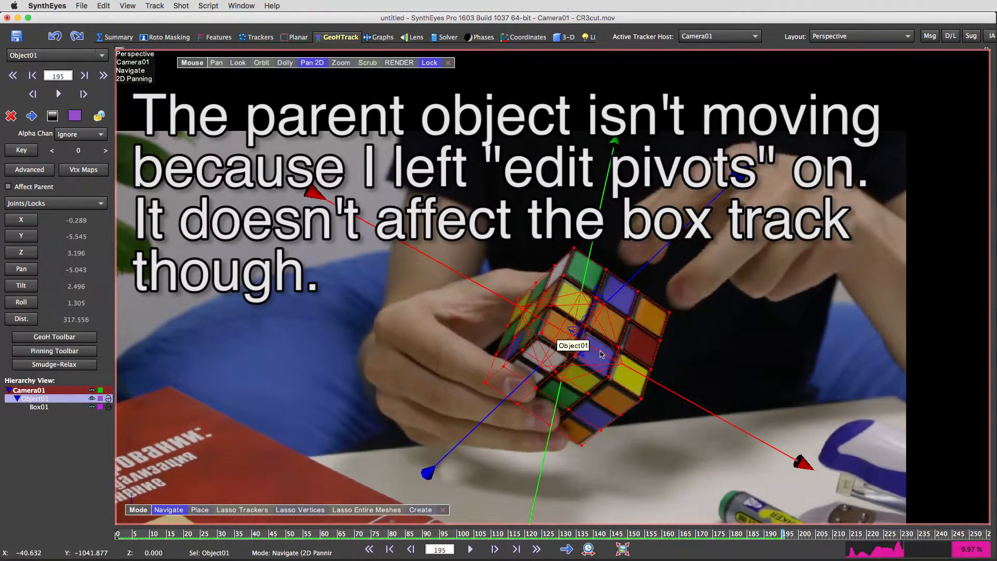
{"action": "key", "text": "d"}
{"action": "key", "text": "d"}
{"action": "key", "text": "d"}
{"action": "key", "text": "d"}
{"action": "key", "text": "d"}
{"action": "key", "text": "d"}
{"action": "key", "text": "d"}
{"action": "key", "text": "d"}
{"action": "key", "text": "d"}
{"action": "key", "text": "d"}
{"action": "key", "text": "d"}
{"action": "key", "text": "d"}
{"action": "key", "text": "d"}
{"action": "key", "text": "d"}
{"action": "key", "text": "d"}
{"action": "key", "text": "d"}
{"action": "key", "text": "d"}
{"action": "key", "text": "d"}
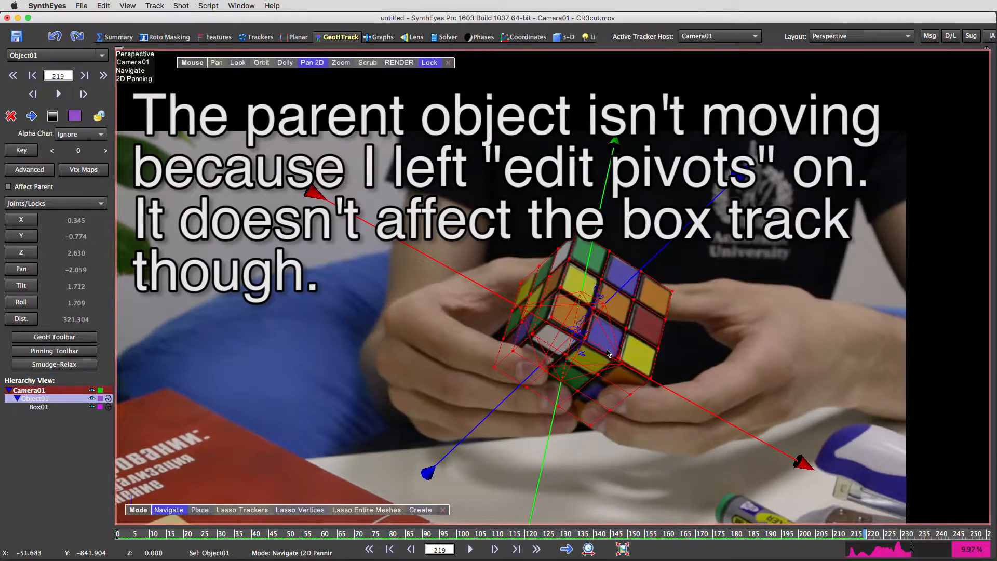
{"action": "key", "text": "d"}
{"action": "key", "text": "d"}
{"action": "key", "text": "d"}
{"action": "key", "text": "d"}
{"action": "key", "text": "d"}
{"action": "key", "text": "d"}
{"action": "key", "text": "d"}
{"action": "key", "text": "d"}
{"action": "key", "text": "d"}
{"action": "key", "text": "d"}
{"action": "key", "text": "d"}
{"action": "key", "text": "d"}
{"action": "key", "text": "d"}
{"action": "key", "text": "d"}
{"action": "key", "text": "d"}
{"action": "key", "text": "d"}
{"action": "key", "text": "d"}
{"action": "key", "text": "d"}
{"action": "key", "text": "d"}
{"action": "key", "text": "d"}
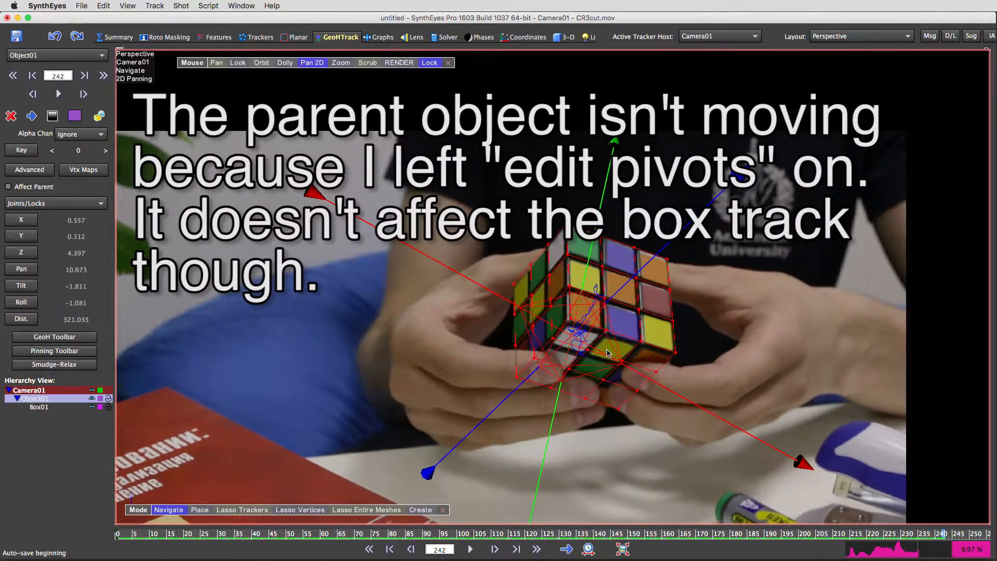
{"action": "key", "text": "d"}
{"action": "key", "text": "d"}
{"action": "key", "text": "d"}
{"action": "key", "text": "d"}
{"action": "key", "text": "d"}
{"action": "key", "text": "d"}
{"action": "key", "text": "d"}
{"action": "key", "text": "d"}
{"action": "key", "text": "d"}
{"action": "key", "text": "d"}
{"action": "key", "text": "d"}
{"action": "key", "text": "d"}
{"action": "key", "text": "d"}
{"action": "key", "text": "d"}
{"action": "key", "text": "d"}
{"action": "key", "text": "d"}
{"action": "key", "text": "d"}
{"action": "key", "text": "d"}
{"action": "key", "text": "d"}
{"action": "key", "text": "d"}
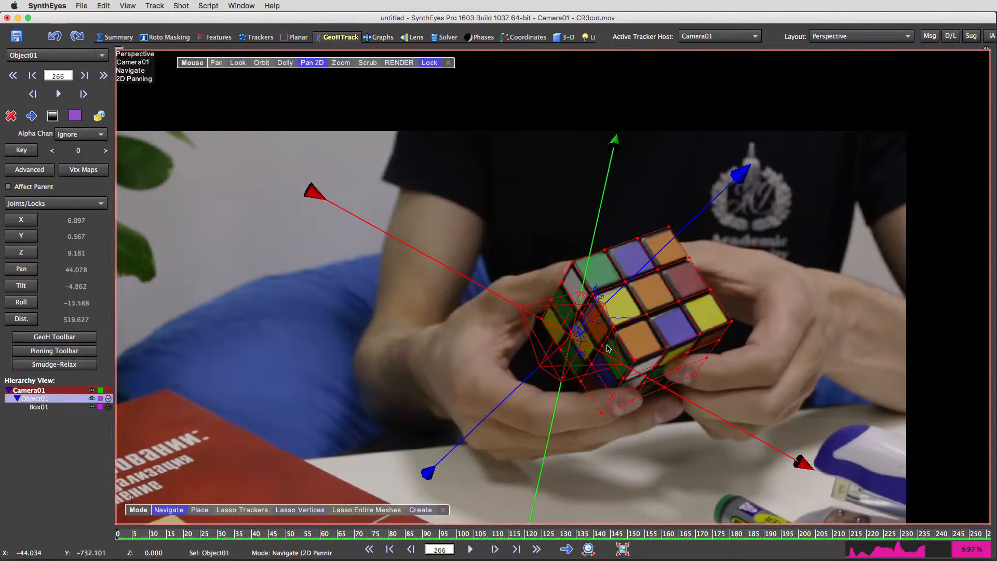
{"action": "key", "text": "d"}
{"action": "key", "text": "d"}
{"action": "key", "text": "d"}
{"action": "key", "text": "d"}
{"action": "key", "text": "d"}
{"action": "key", "text": "d"}
{"action": "key", "text": "d"}
{"action": "key", "text": "d"}
{"action": "key", "text": "d"}
{"action": "key", "text": "d"}
{"action": "key", "text": "d"}
{"action": "key", "text": "d"}
{"action": "key", "text": "d"}
{"action": "key", "text": "d"}
{"action": "key", "text": "d"}
{"action": "key", "text": "d"}
{"action": "key", "text": "d"}
{"action": "key", "text": "d"}
{"action": "key", "text": "d"}
{"action": "key", "text": "d"}
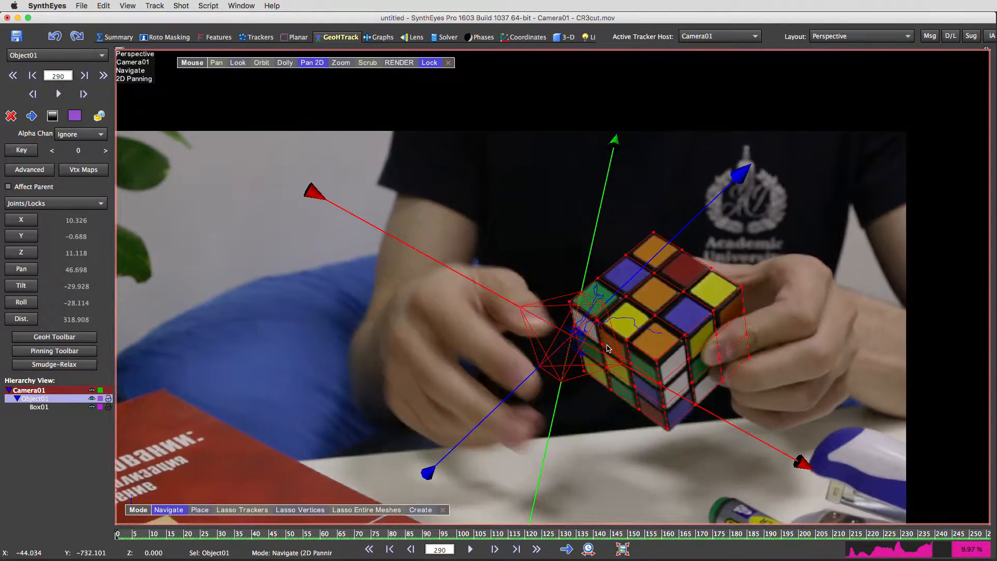
{"action": "key", "text": "d"}
{"action": "key", "text": "d"}
{"action": "key", "text": "d"}
{"action": "key", "text": "d"}
{"action": "key", "text": "d"}
{"action": "key", "text": "d"}
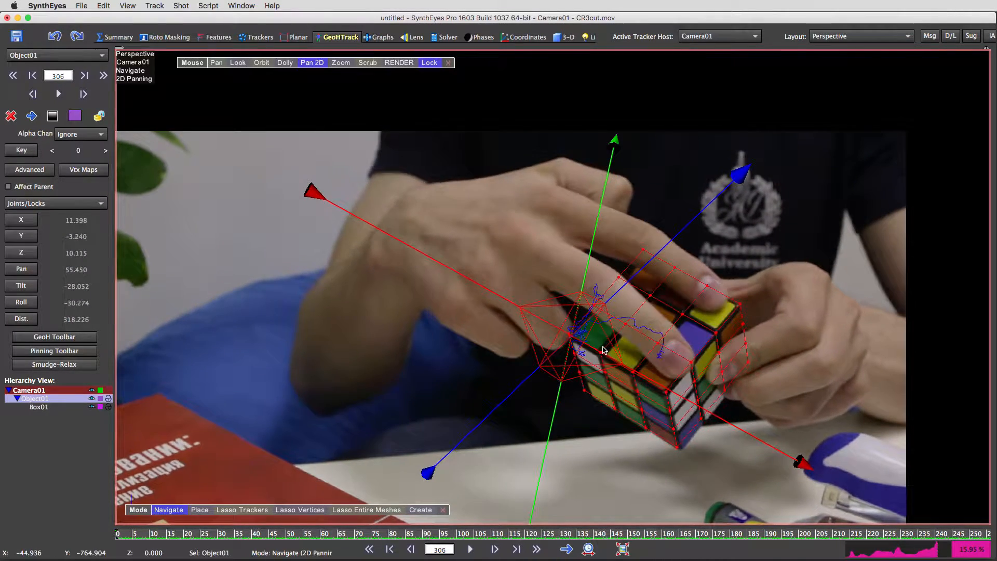
Step back through the tracked frames from frame 306 and set a key on the cube object at frame 288.
{"action": "key", "text": "s"}
{"action": "key", "text": "s"}
{"action": "key", "text": "s"}
{"action": "key", "text": "s"}
{"action": "key", "text": "s"}
{"action": "key", "text": "s"}
{"action": "key", "text": "s"}
{"action": "key", "text": "s"}
{"action": "key", "text": "s"}
{"action": "key", "text": "s"}
{"action": "key", "text": "s"}
{"action": "key", "text": "s"}
{"action": "key", "text": "s"}
{"action": "key", "text": "s"}
{"action": "key", "text": "s"}
{"action": "key", "text": "s"}
{"action": "key", "text": "s"}
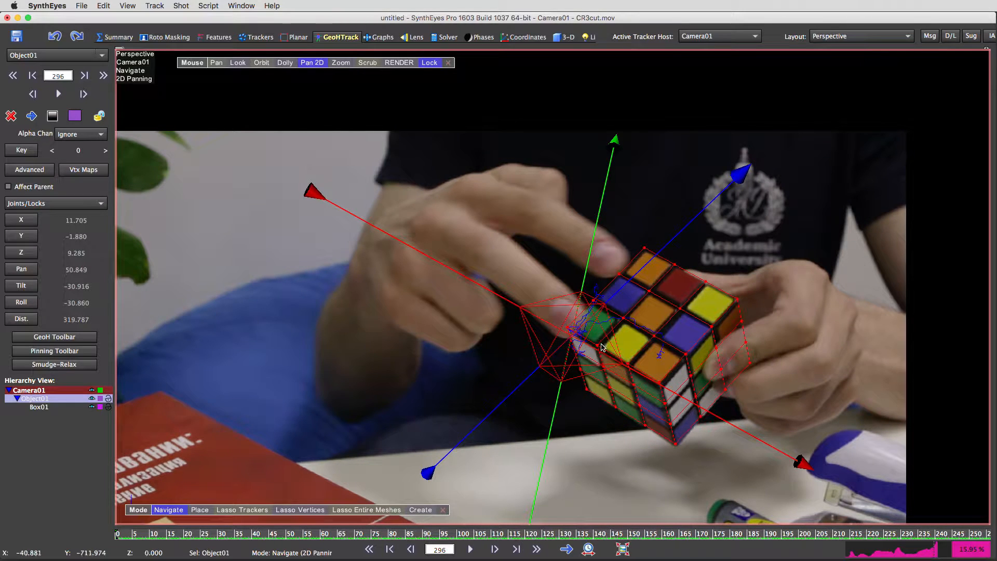
{"action": "key", "text": "s"}
{"action": "key", "text": "s"}
{"action": "key", "text": "s"}
{"action": "key", "text": "s"}
{"action": "key", "text": "s"}
{"action": "key", "text": "s"}
{"action": "key", "text": "s"}
{"action": "key", "text": "s"}
{"action": "key", "text": "s"}
{"action": "key", "text": "s"}
{"action": "key", "text": "s"}
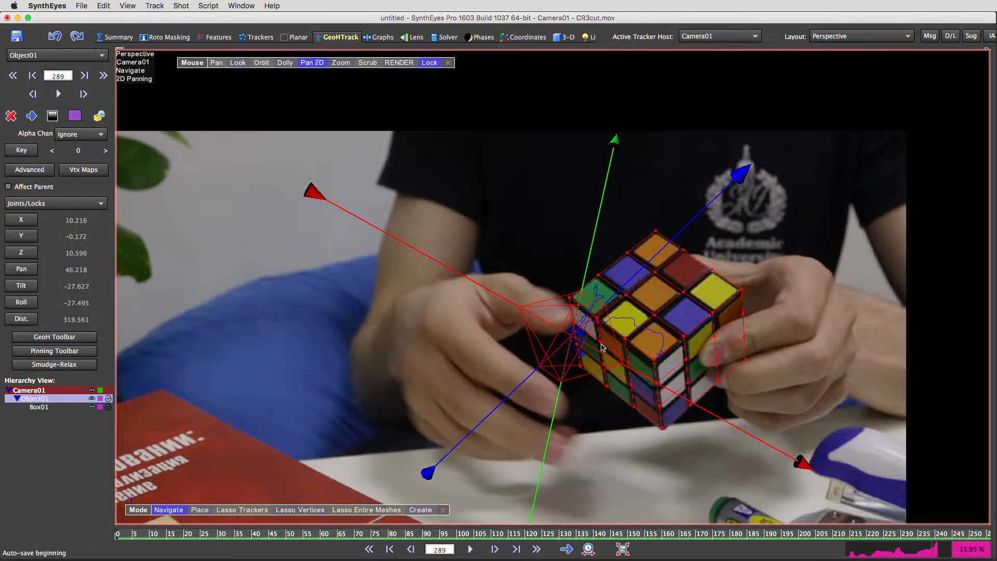
{"action": "key", "text": "d"}
{"action": "key", "text": "d"}
{"action": "key", "text": "d"}
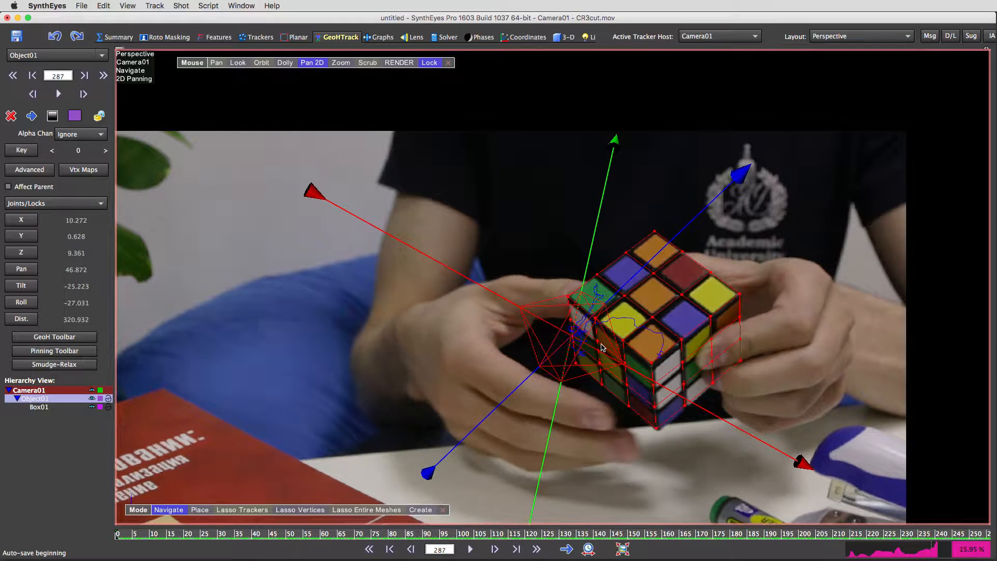
{"action": "left_click", "coordinate": [22, 151]}
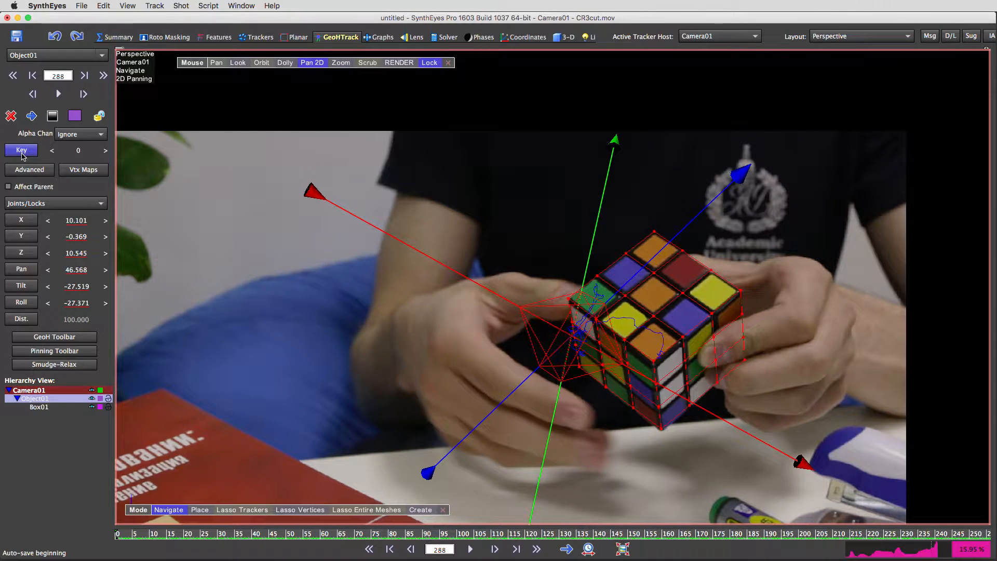
Track the cube object forward again frame by frame from frame 288 up to frame 337.
{"action": "key", "text": "d"}
{"action": "key", "text": "d"}
{"action": "key", "text": "d"}
{"action": "key", "text": "d"}
{"action": "key", "text": "d"}
{"action": "key", "text": "d"}
{"action": "key", "text": "d"}
{"action": "key", "text": "d"}
{"action": "key", "text": "d"}
{"action": "key", "text": "d"}
{"action": "key", "text": "d"}
{"action": "key", "text": "d"}
{"action": "key", "text": "d"}
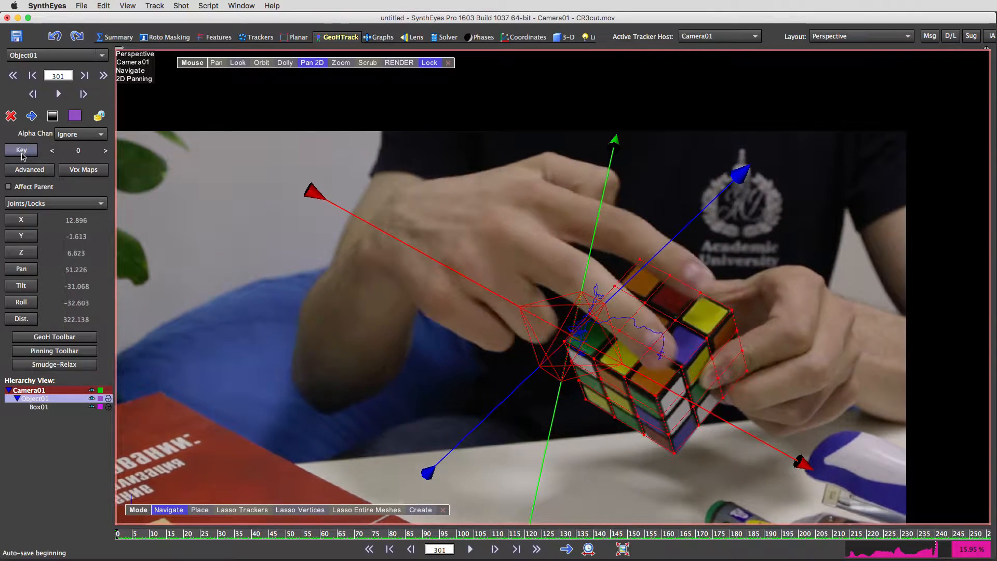
{"action": "key", "text": "d"}
{"action": "key", "text": "d"}
{"action": "key", "text": "d"}
{"action": "key", "text": "d"}
{"action": "key", "text": "d"}
{"action": "key", "text": "d"}
{"action": "key", "text": "d"}
{"action": "key", "text": "d"}
{"action": "key", "text": "d"}
{"action": "key", "text": "d"}
{"action": "key", "text": "d"}
{"action": "key", "text": "d"}
{"action": "key", "text": "d"}
{"action": "key", "text": "d"}
{"action": "key", "text": "d"}
{"action": "key", "text": "d"}
{"action": "key", "text": "d"}
{"action": "key", "text": "d"}
{"action": "key", "text": "d"}
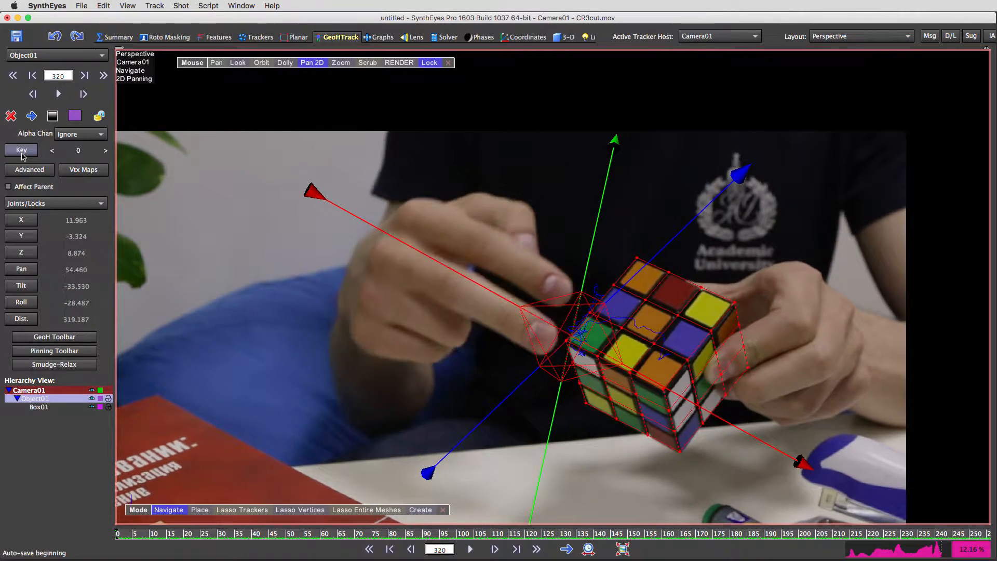
{"action": "key", "text": "d"}
{"action": "key", "text": "d"}
{"action": "key", "text": "d"}
{"action": "key", "text": "d"}
{"action": "key", "text": "d"}
{"action": "key", "text": "d"}
{"action": "key", "text": "d"}
{"action": "key", "text": "d"}
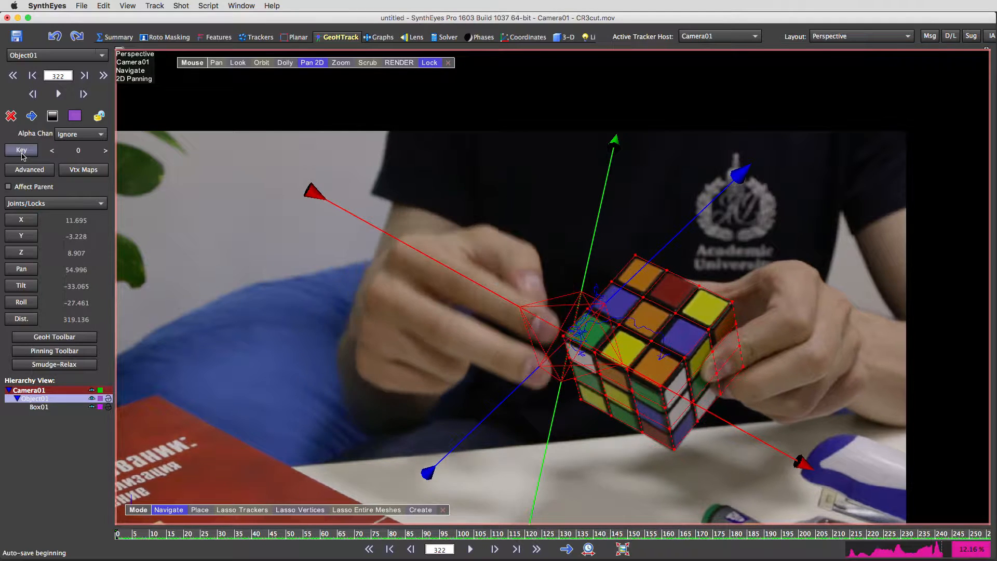
{"action": "key", "text": "d"}
{"action": "key", "text": "d"}
{"action": "key", "text": "d"}
{"action": "key", "text": "d"}
{"action": "key", "text": "d"}
{"action": "key", "text": "d"}
{"action": "key", "text": "d"}
{"action": "key", "text": "d"}
{"action": "key", "text": "d"}
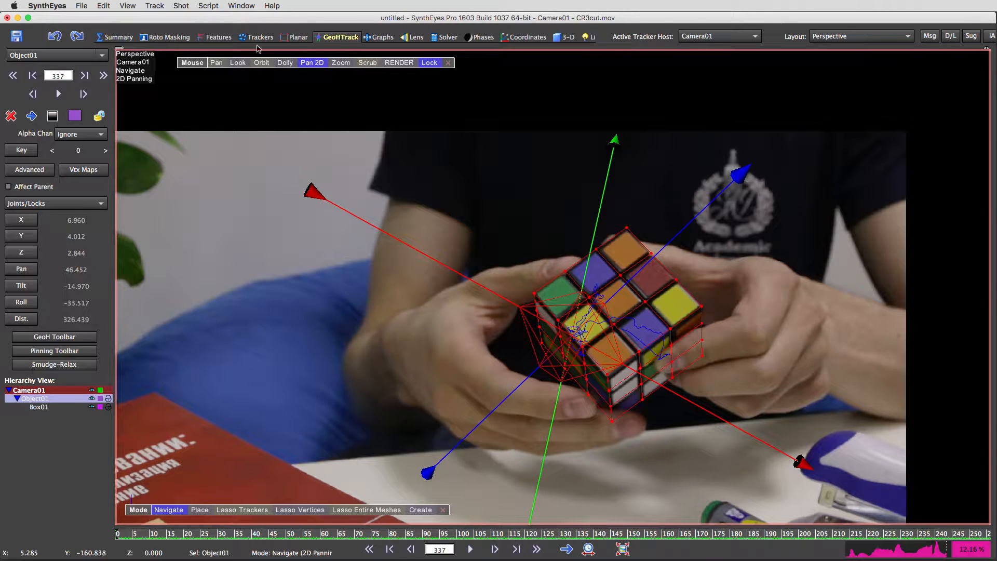
Hide Object01 and its pivot handles in the perspective view, keeping the Box01 mesh visible over the cube.
{"action": "left_click", "coordinate": [92, 408]}
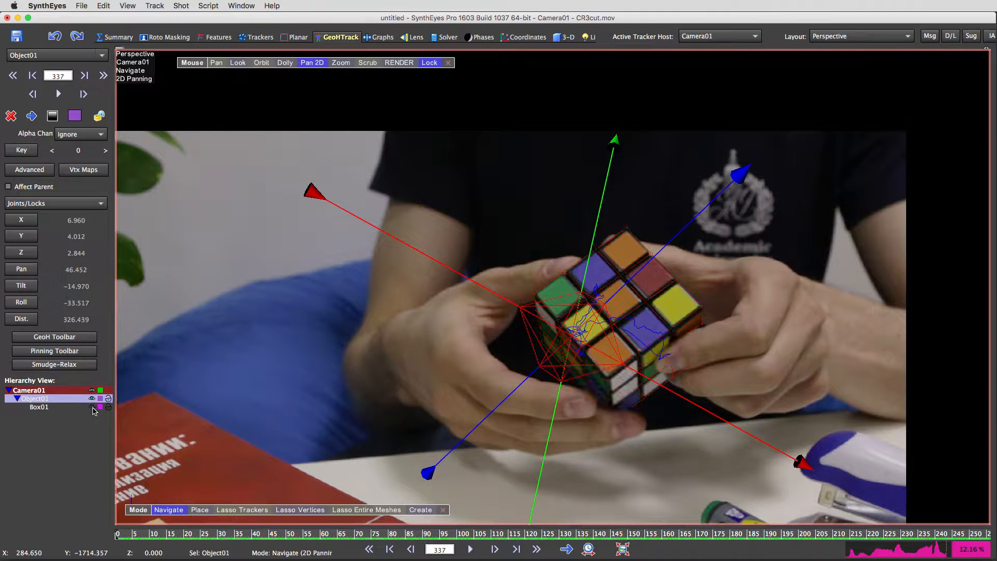
{"action": "left_click", "coordinate": [92, 408]}
{"action": "left_click", "coordinate": [92, 398]}
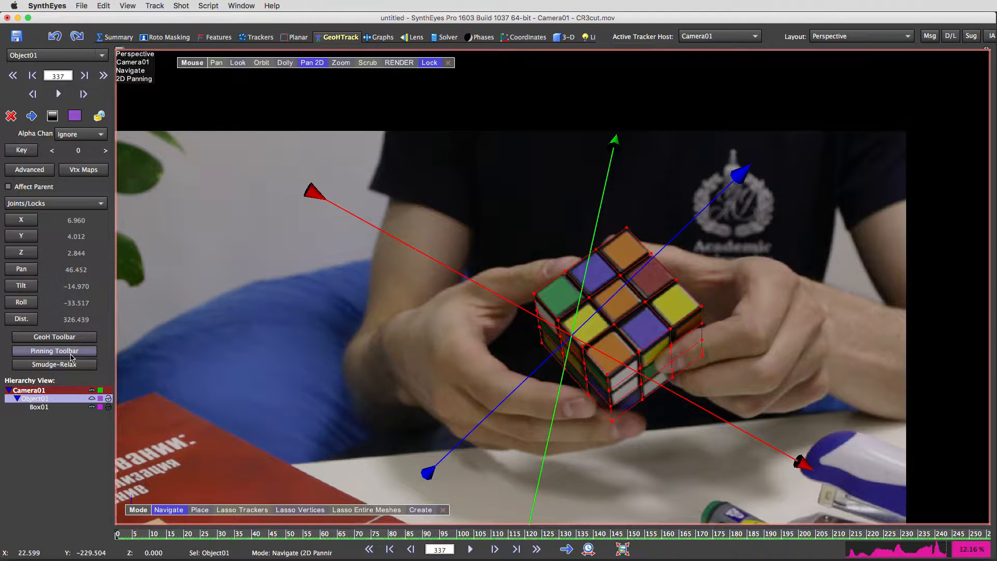
{"action": "left_click", "coordinate": [54, 337]}
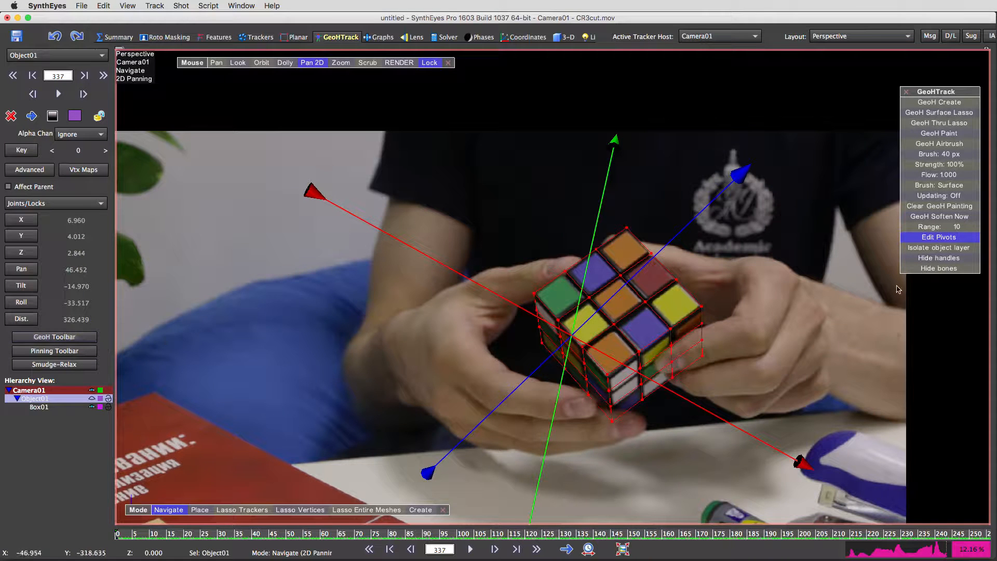
{"action": "left_click", "coordinate": [941, 258]}
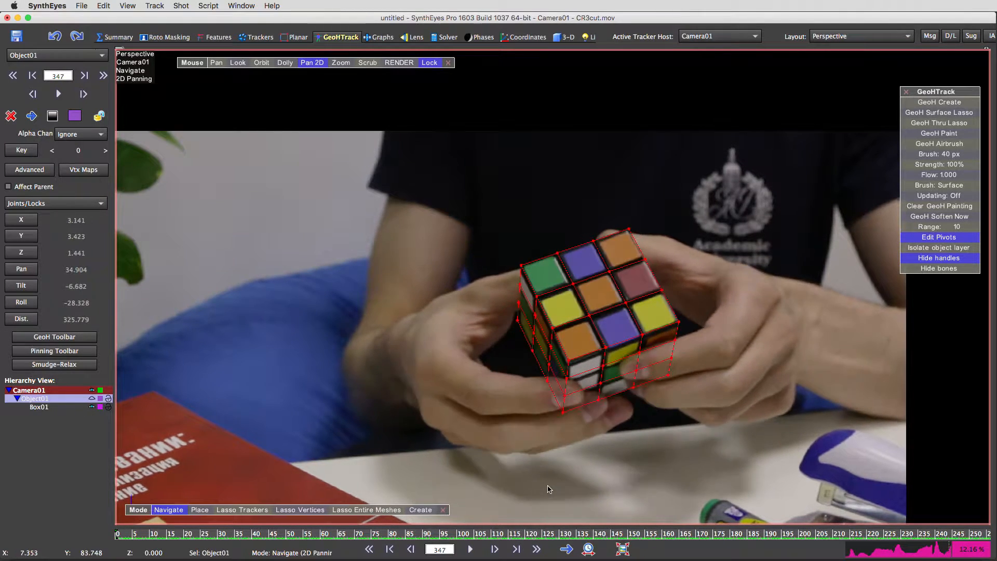
Step back from frame 347 to frame 340 and make Object01 the active tracker host.
{"action": "key", "text": "Left"}
{"action": "key", "text": "Left"}
{"action": "key", "text": "Left"}
{"action": "key", "text": "Left"}
{"action": "key", "text": "Left"}
{"action": "key", "text": "Left"}
{"action": "key", "text": "Left"}
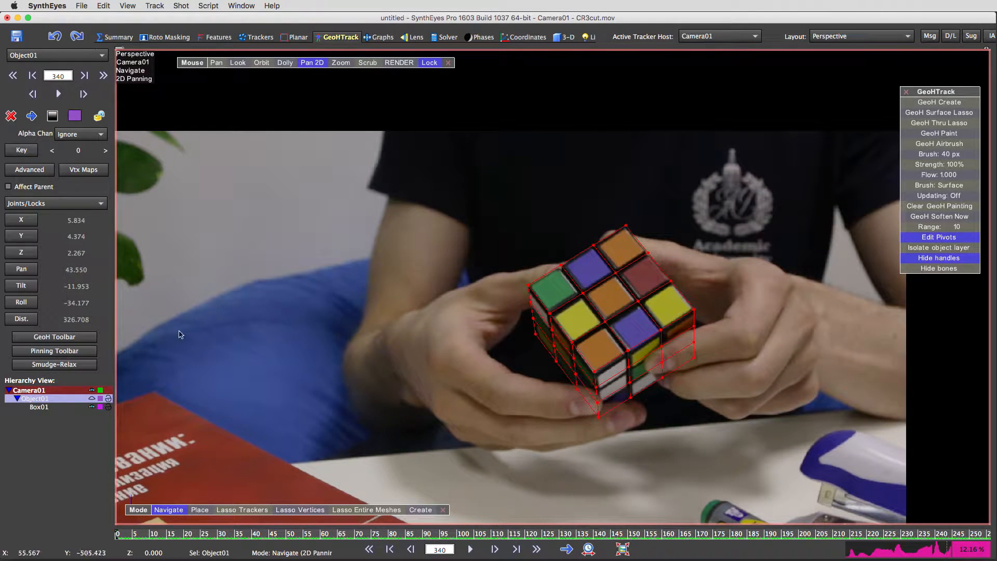
{"action": "left_click", "coordinate": [35, 398]}
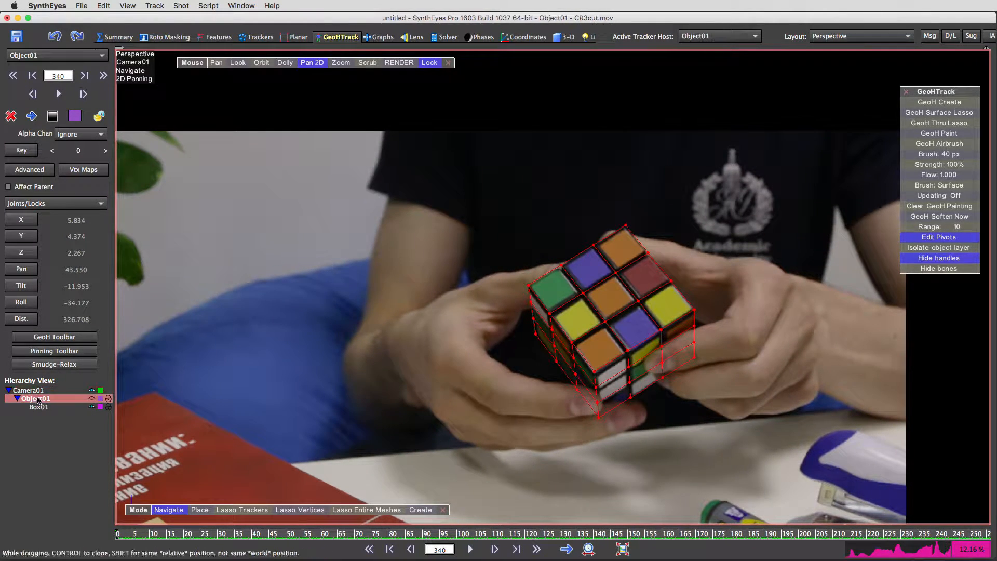
Scrub through the whole shot to review how the box mesh follows the cube, ending at frame 0.
{"action": "left_click", "coordinate": [917, 532]}
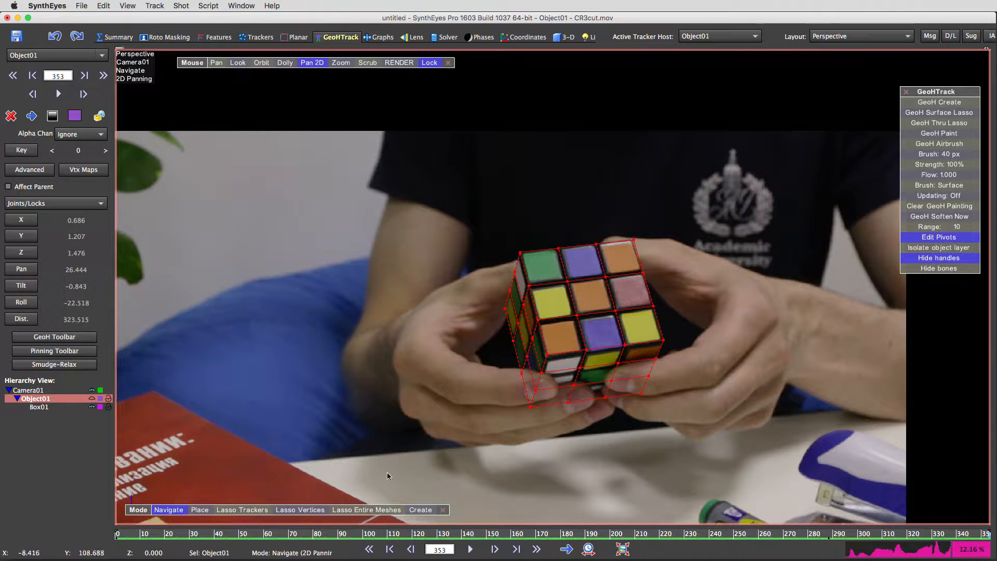
{"action": "left_click_drag", "start_coordinate": [126, 540], "coordinate": [995, 539]}
{"action": "left_click_drag", "start_coordinate": [988, 535], "coordinate": [117, 535]}
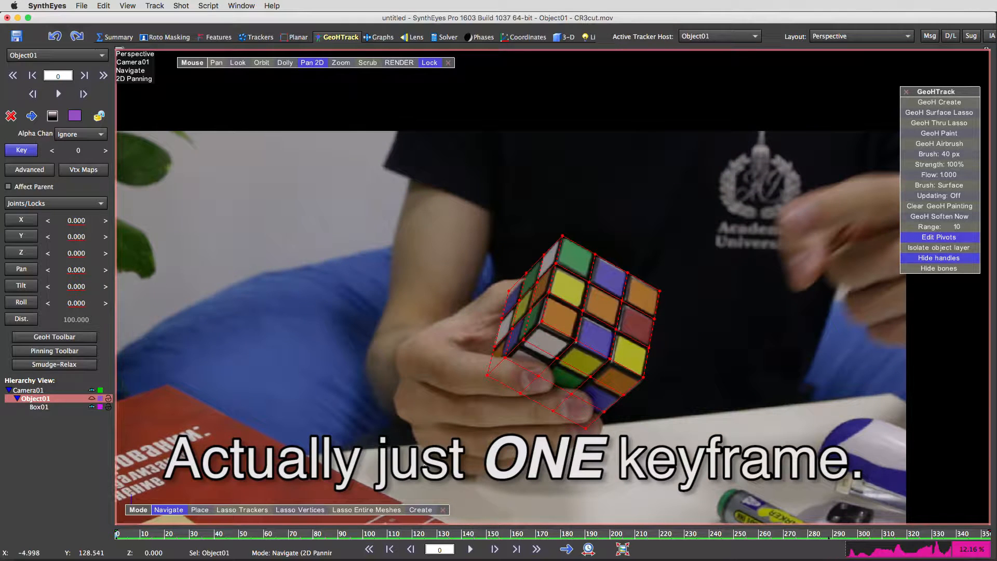
Switch to the Quad layout, clear the selection and scrub the shot to examine the box's motion in 3-D.
{"action": "left_click", "coordinate": [839, 40]}
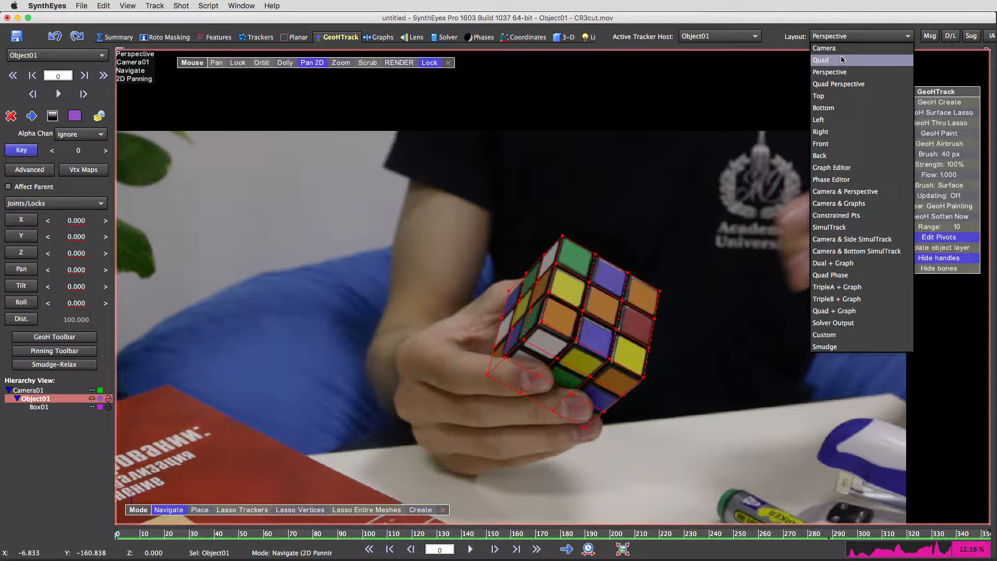
{"action": "left_click", "coordinate": [841, 60]}
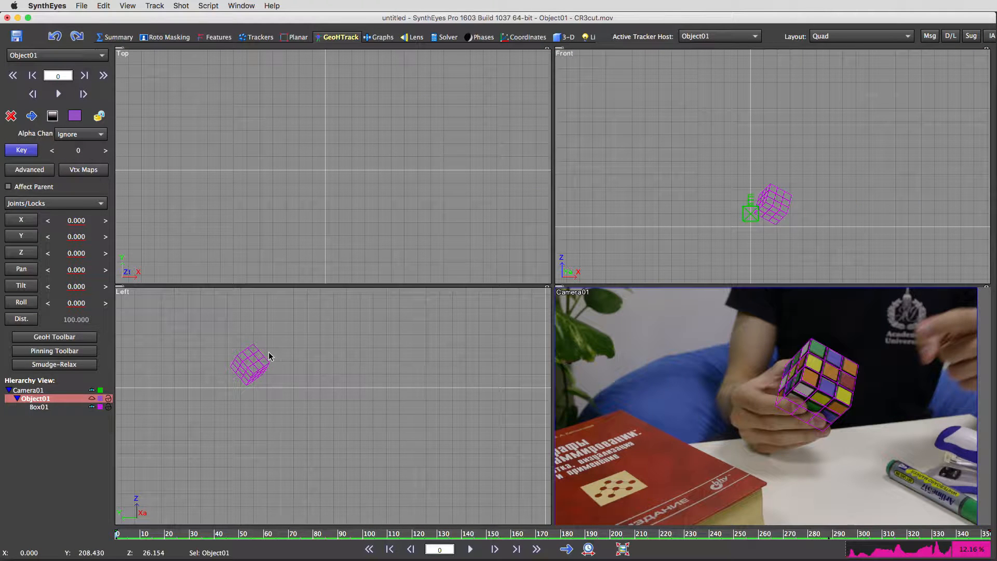
{"action": "left_click", "coordinate": [260, 366]}
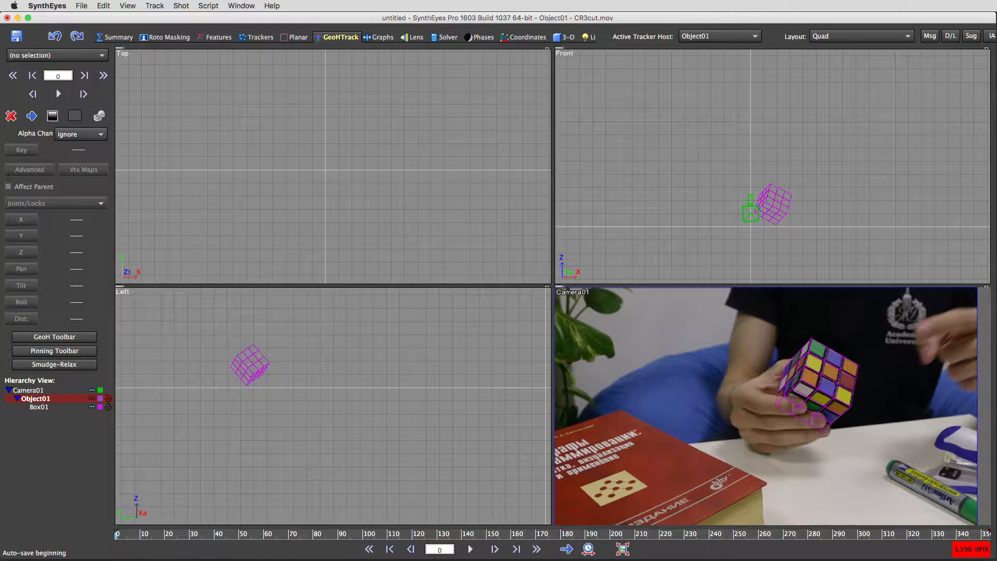
{"action": "mouse_move", "coordinate": [337, 535]}
{"action": "left_mouse_down"}
{"action": "mouse_move", "coordinate": [180, 538]}
{"action": "mouse_move", "coordinate": [895, 535]}
{"action": "mouse_move", "coordinate": [116, 535]}
{"action": "left_mouse_up"}
{"action": "mouse_move", "coordinate": [130, 534]}
{"action": "left_mouse_down"}
{"action": "mouse_move", "coordinate": [988, 534]}
{"action": "mouse_move", "coordinate": [225, 540]}
{"action": "mouse_move", "coordinate": [98, 525]}
{"action": "left_mouse_up"}
Clone the Box01 mesh under Object01 in the hierarchy and rename the copy Box02.
{"action": "left_click", "coordinate": [39, 407]}
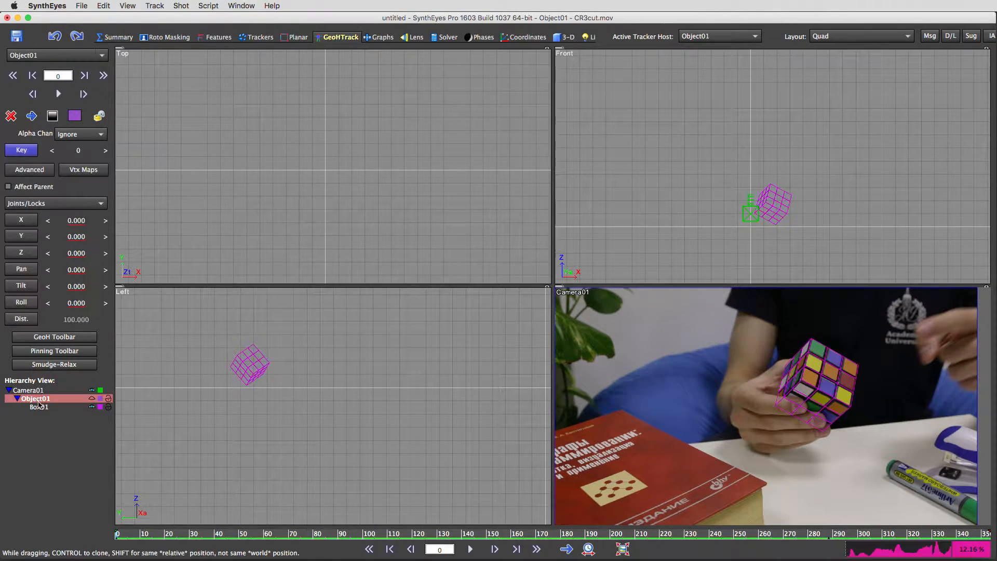
{"action": "left_click_drag", "start_coordinate": [40, 410], "coordinate": [46, 399]}
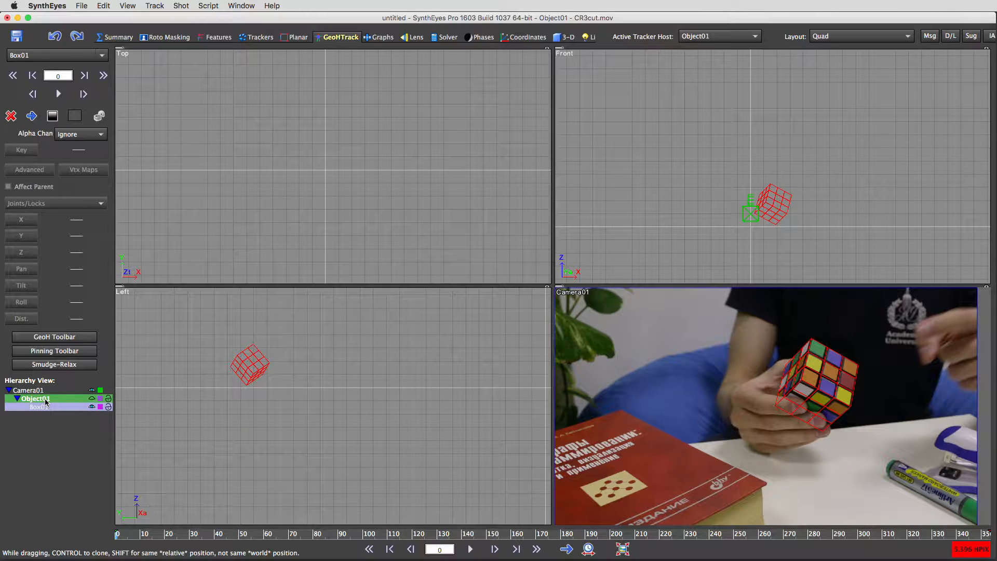
{"action": "left_click_drag", "start_coordinate": [45, 400], "coordinate": [46, 401], "text": "ctrl"}
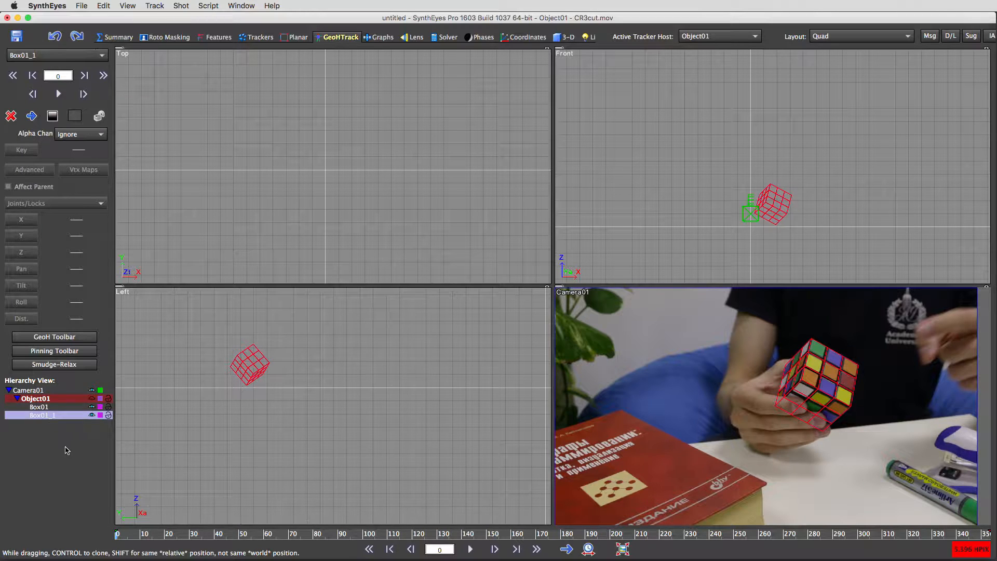
{"action": "double_click", "coordinate": [54, 416]}
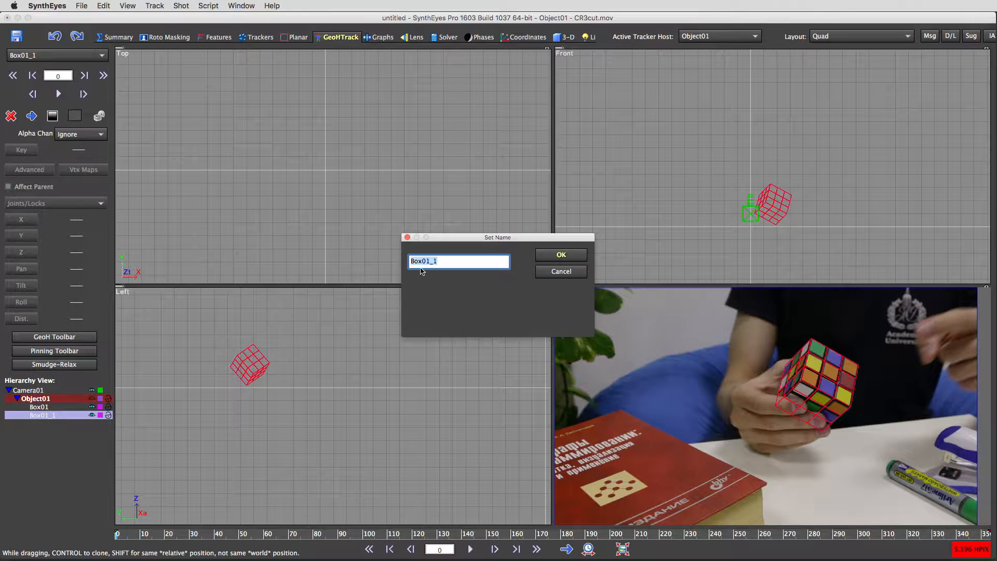
{"action": "key", "text": "Return"}
{"action": "left_click", "coordinate": [565, 255]}
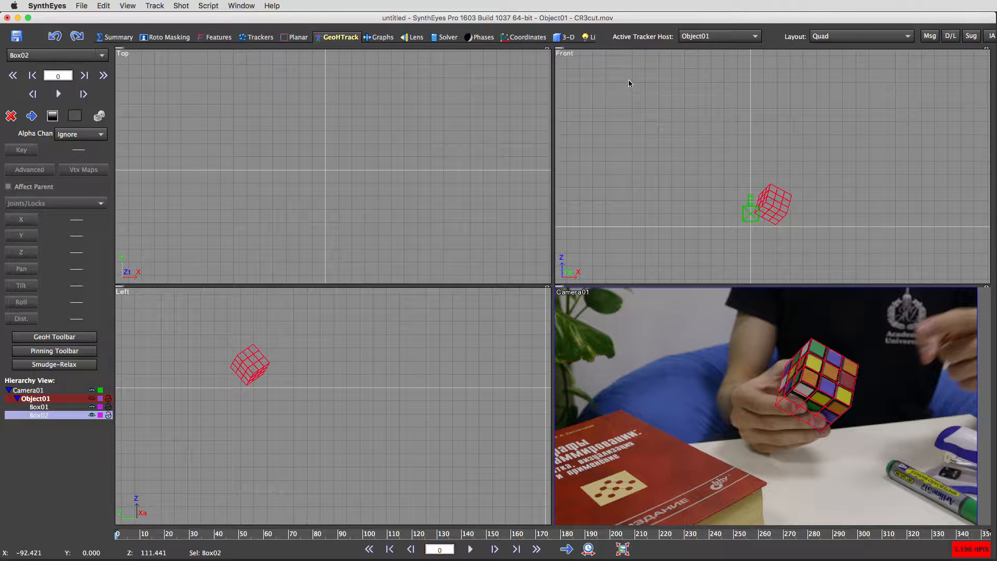
Switch to the 3-D room and place a floating Hierarchy View over the orthographic views, clear of the control panel.
{"action": "left_click", "coordinate": [568, 37]}
{"action": "left_click", "coordinate": [246, 144]}
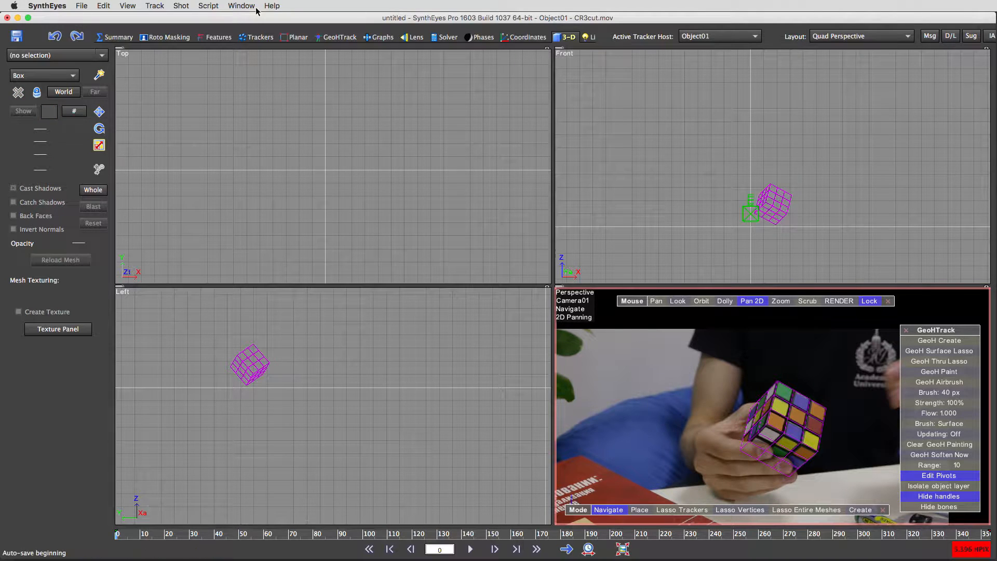
{"action": "left_click", "coordinate": [241, 5]}
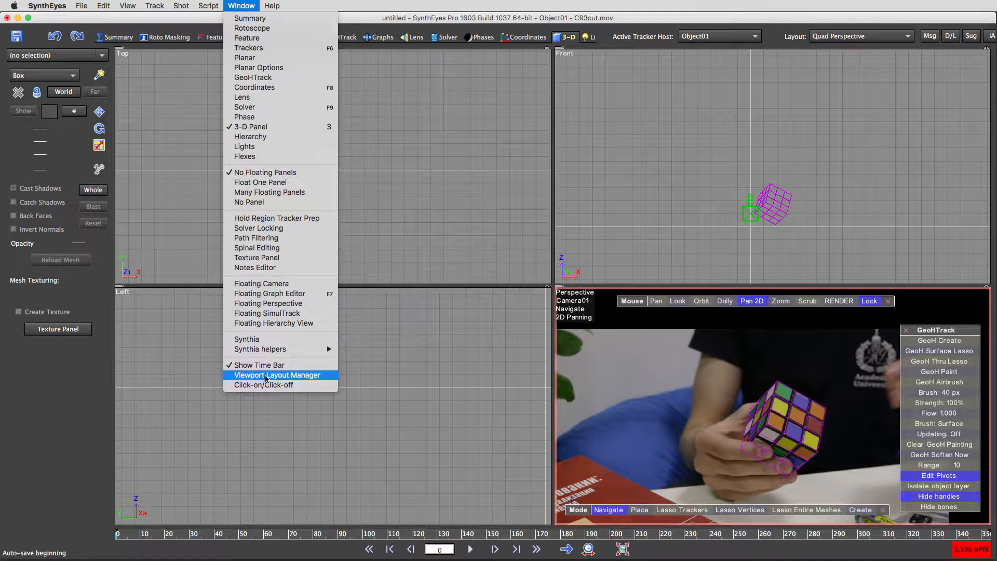
{"action": "left_click", "coordinate": [304, 323]}
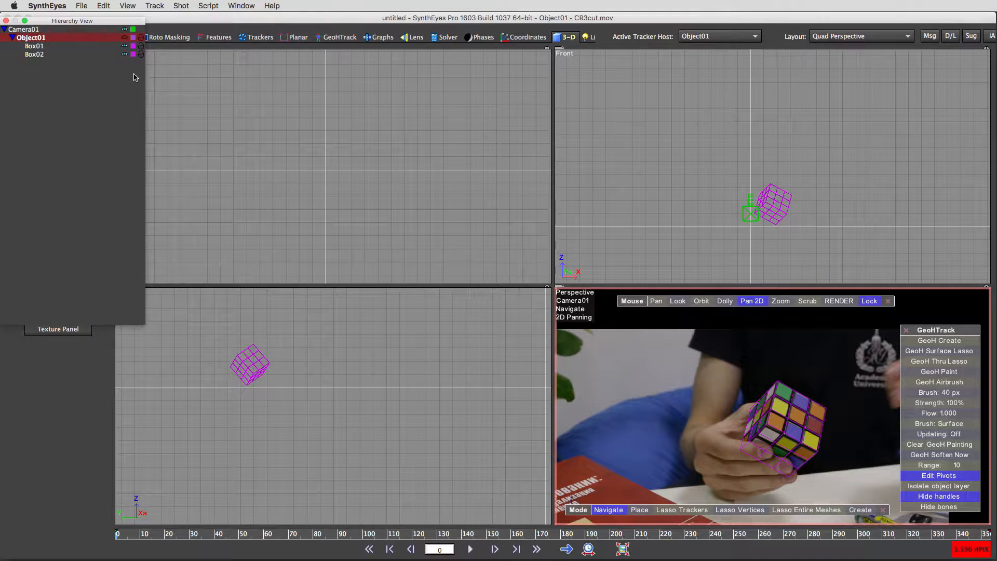
{"action": "left_click_drag", "start_coordinate": [85, 25], "coordinate": [242, 197]}
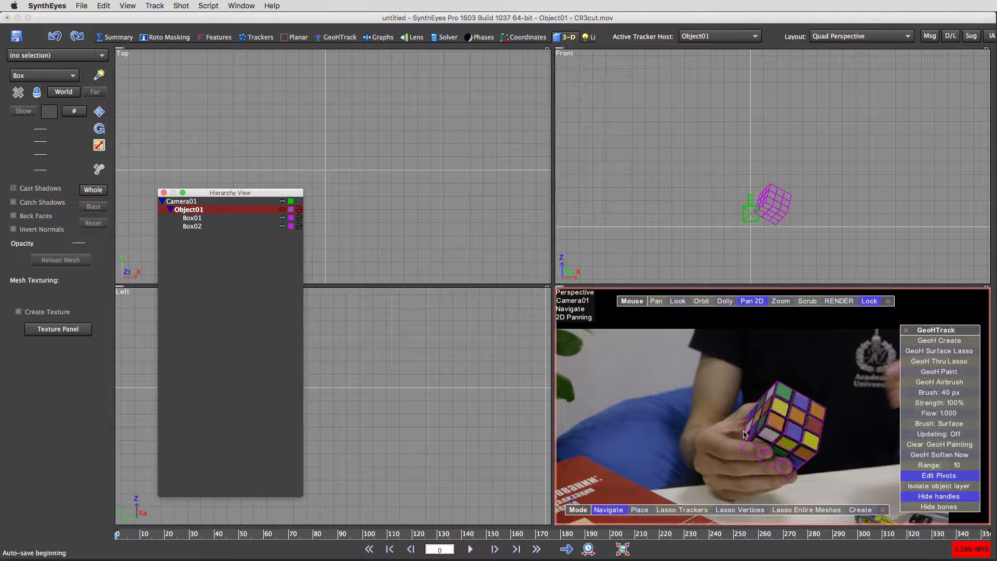
Reduce Box02's height to 5.783 and set its segment counts to 1 in all three directions.
{"action": "left_click", "coordinate": [192, 226]}
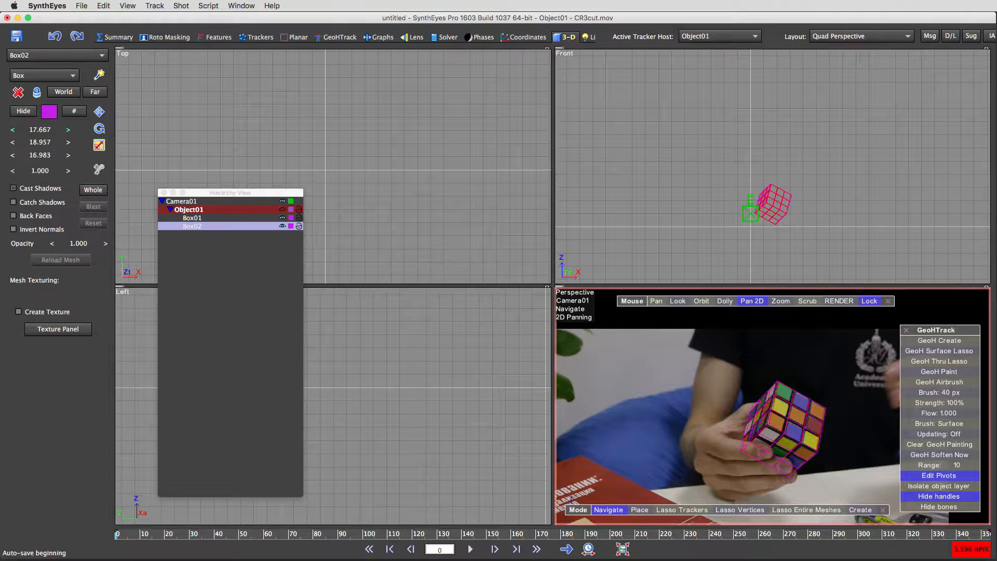
{"action": "left_click_drag", "start_coordinate": [40, 155], "coordinate": [16, 155]}
{"action": "left_click", "coordinate": [72, 112]}
{"action": "left_click_drag", "start_coordinate": [40, 130], "coordinate": [7, 130]}
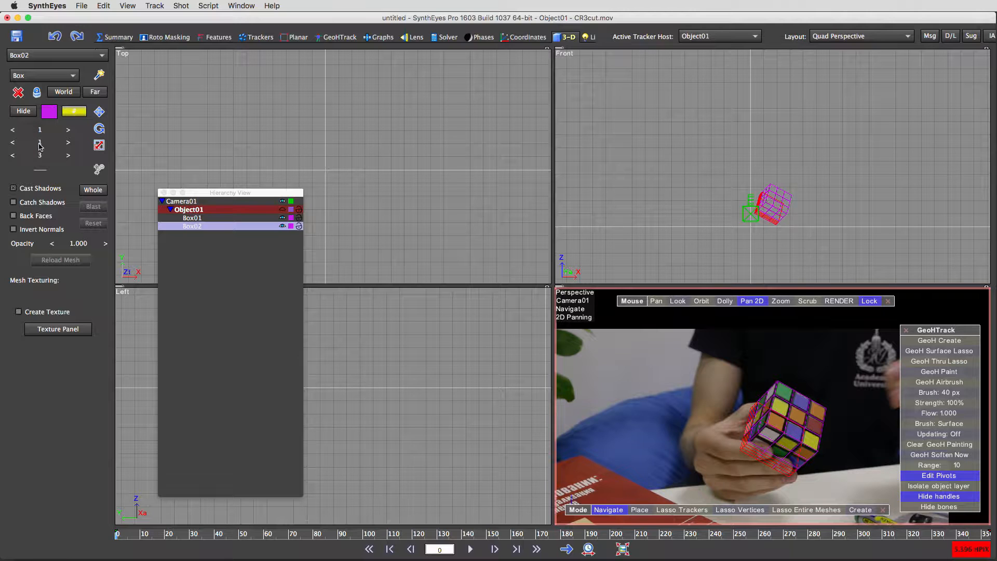
{"action": "left_click_drag", "start_coordinate": [42, 159], "coordinate": [15, 159]}
Enlarge the perspective viewport and return Box02's number fields from segment counts to dimensions.
{"action": "left_click_drag", "start_coordinate": [553, 287], "coordinate": [512, 144]}
{"action": "left_click", "coordinate": [198, 283]}
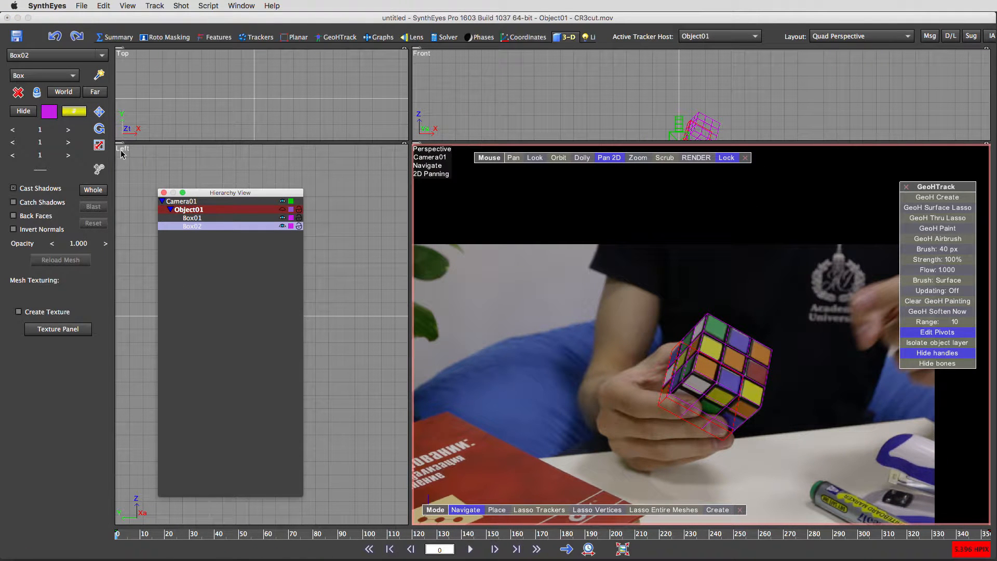
{"action": "left_click", "coordinate": [99, 145]}
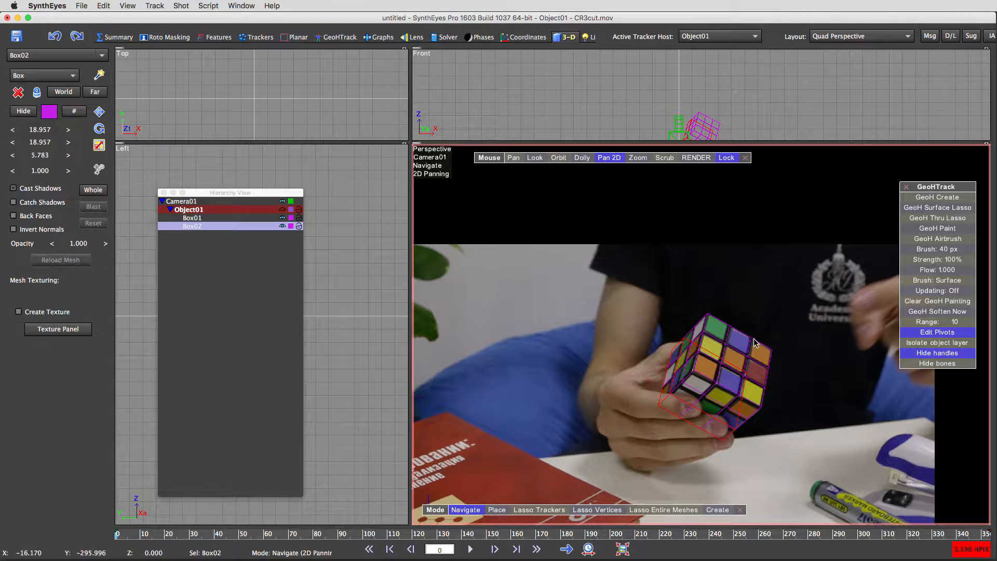
Change Box02's colour from the hierarchy to Yellow.
{"action": "left_click", "coordinate": [748, 351]}
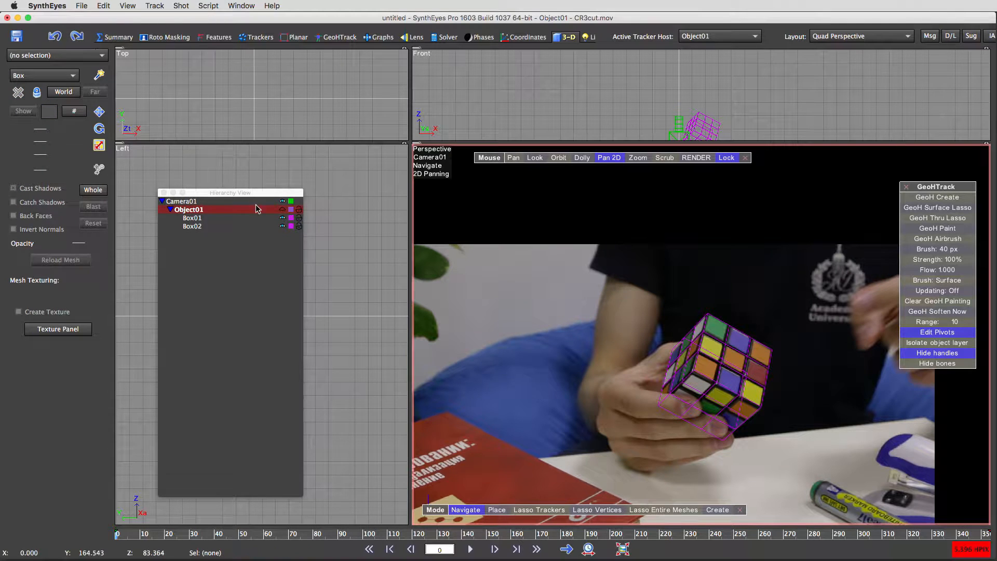
{"action": "left_click", "coordinate": [291, 227]}
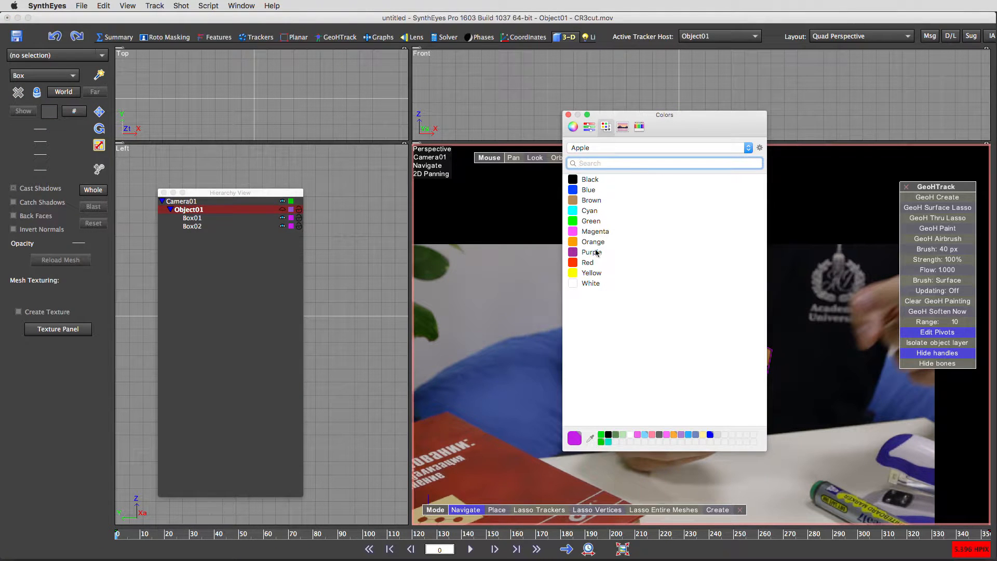
{"action": "left_click", "coordinate": [574, 284]}
{"action": "left_click", "coordinate": [590, 272]}
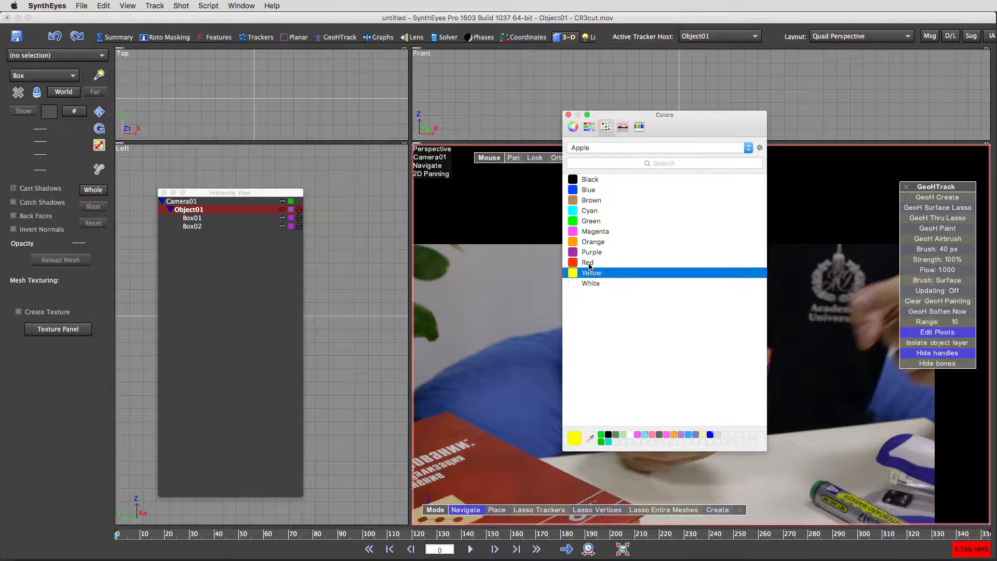
{"action": "left_click", "coordinate": [569, 115]}
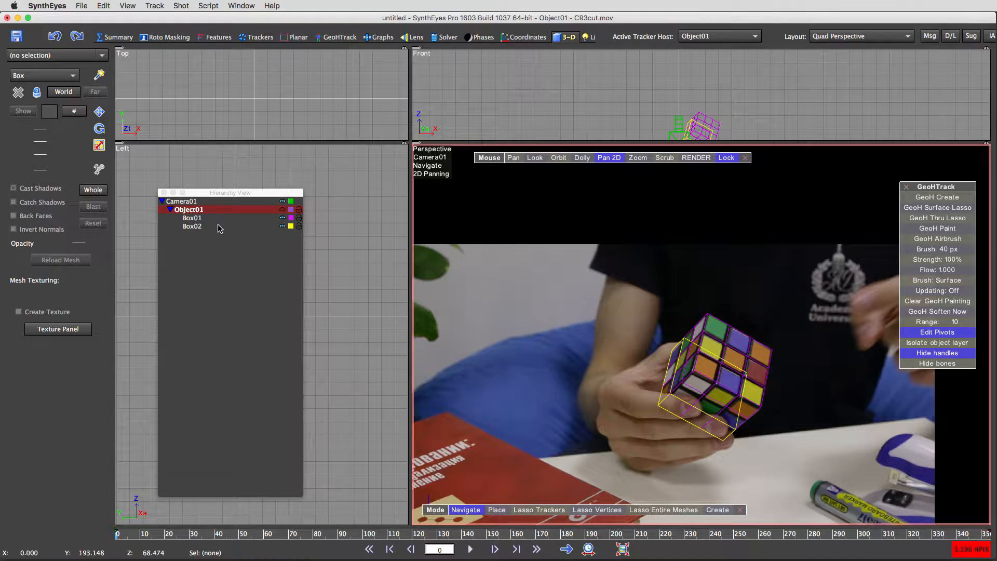
Change Box01's colour to Green and deselect it.
{"action": "left_click", "coordinate": [196, 219]}
{"action": "left_click", "coordinate": [292, 219]}
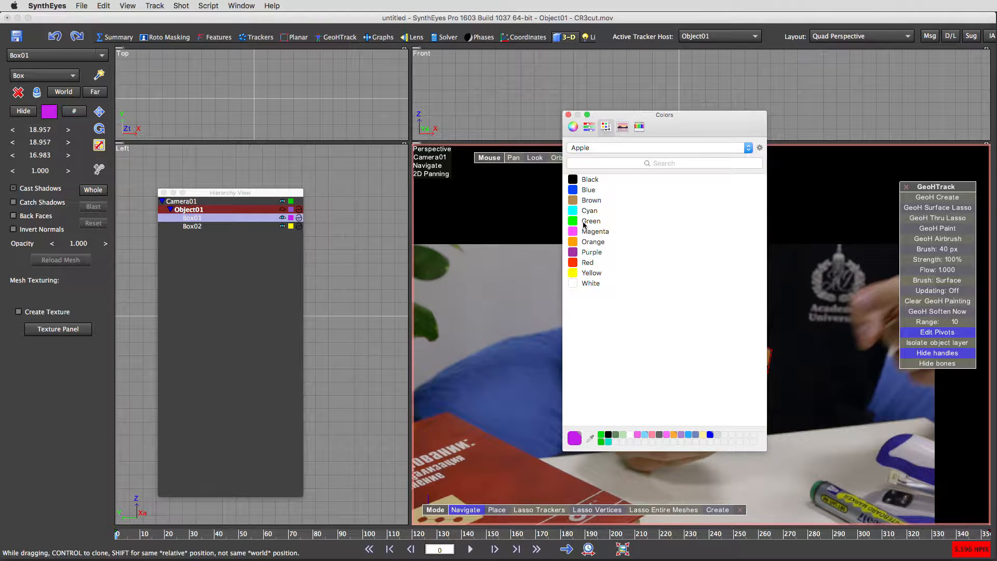
{"action": "left_click", "coordinate": [580, 221]}
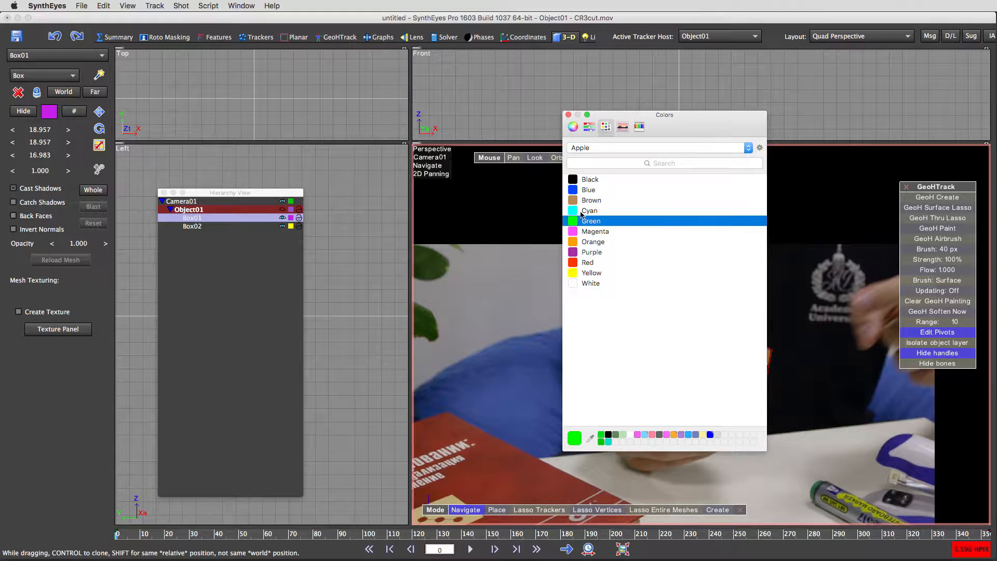
{"action": "left_click", "coordinate": [569, 115]}
{"action": "left_click", "coordinate": [745, 347]}
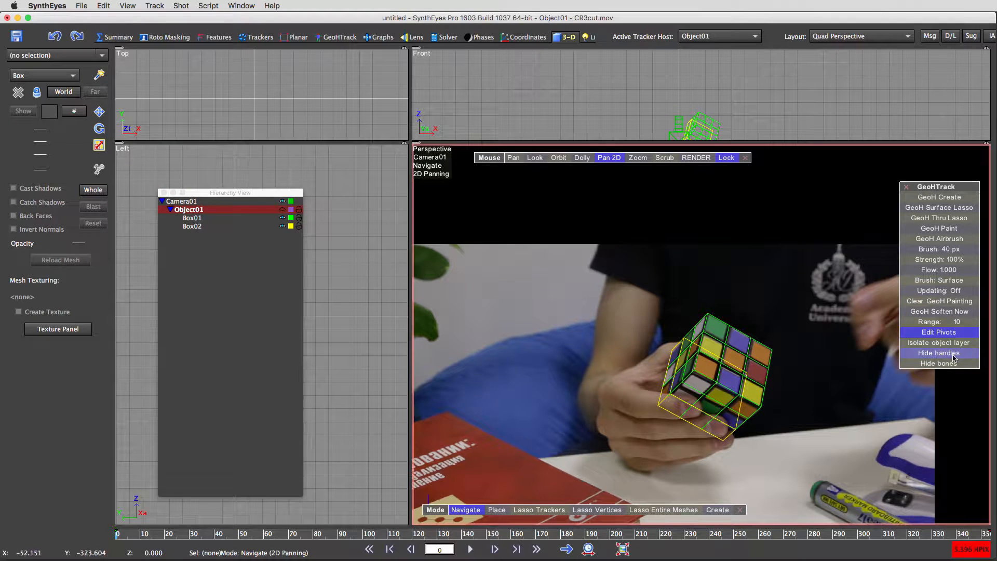
Select Box02, show the selection handles in the perspective view and switch them to local coordinates.
{"action": "left_click", "coordinate": [193, 226]}
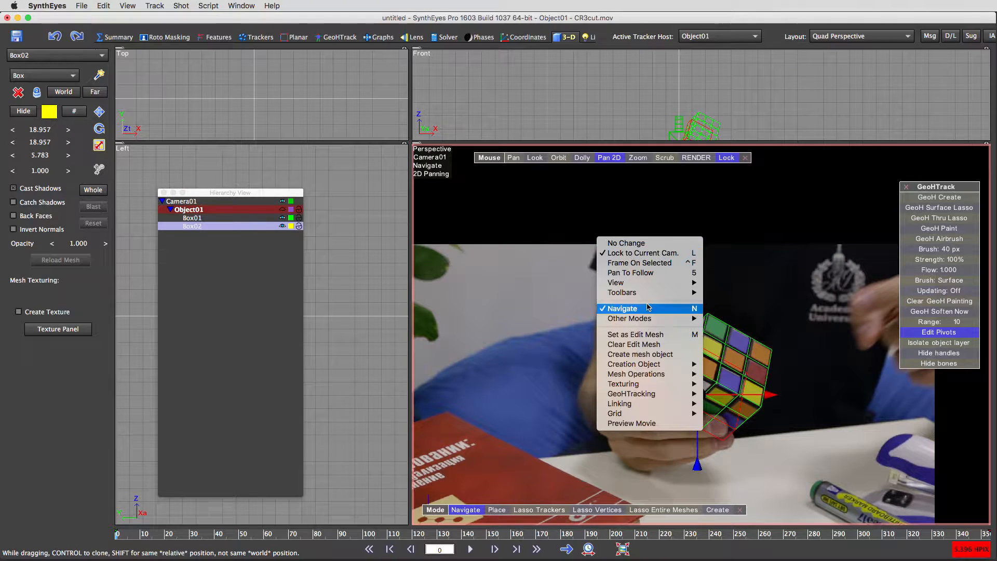
{"action": "mouse_move", "coordinate": [652, 285]}
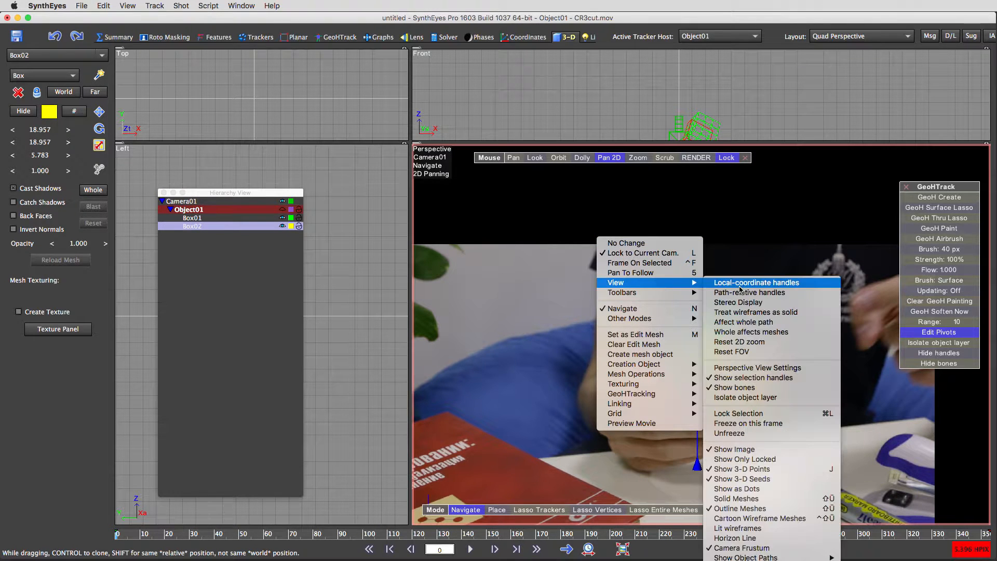
{"action": "left_click", "coordinate": [757, 283]}
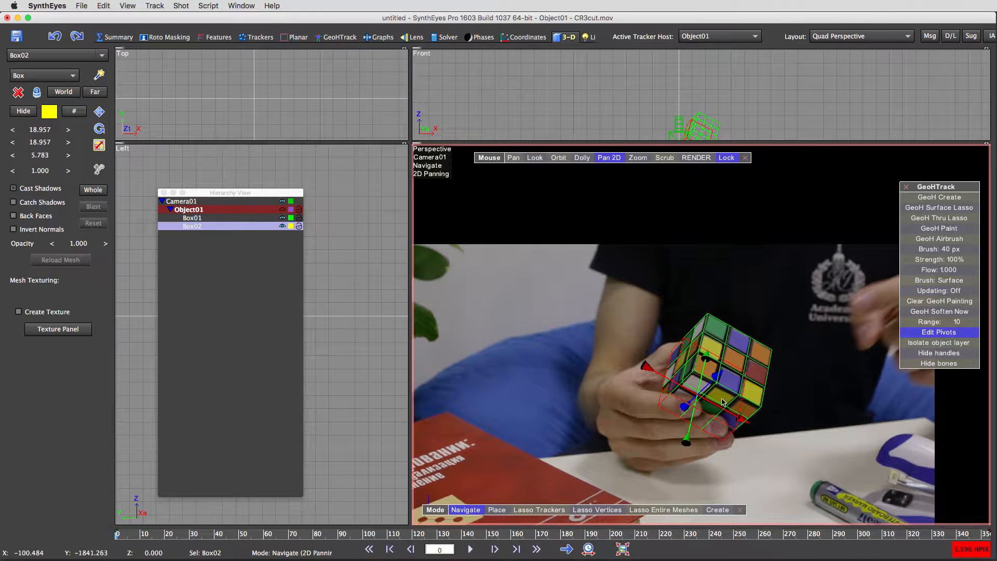
Turn off pivot editing and slide Box01 along its local blue axis by about one cube layer, away from Box02's base.
{"action": "left_click", "coordinate": [200, 218]}
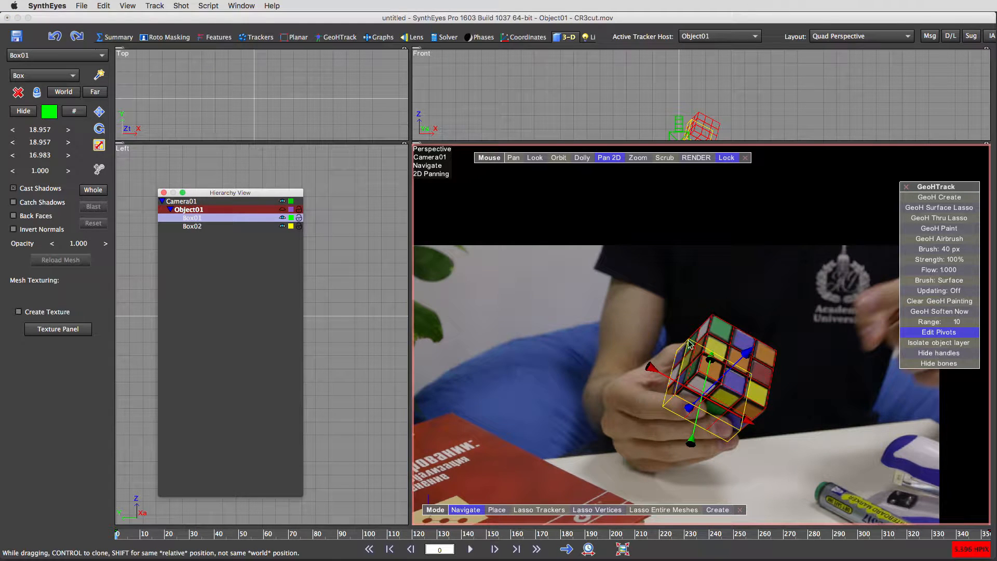
{"action": "left_click_drag", "start_coordinate": [682, 341], "coordinate": [763, 343]}
{"action": "key", "text": "super+z"}
{"action": "left_click", "coordinate": [917, 334]}
{"action": "left_click_drag", "start_coordinate": [751, 357], "coordinate": [769, 333]}
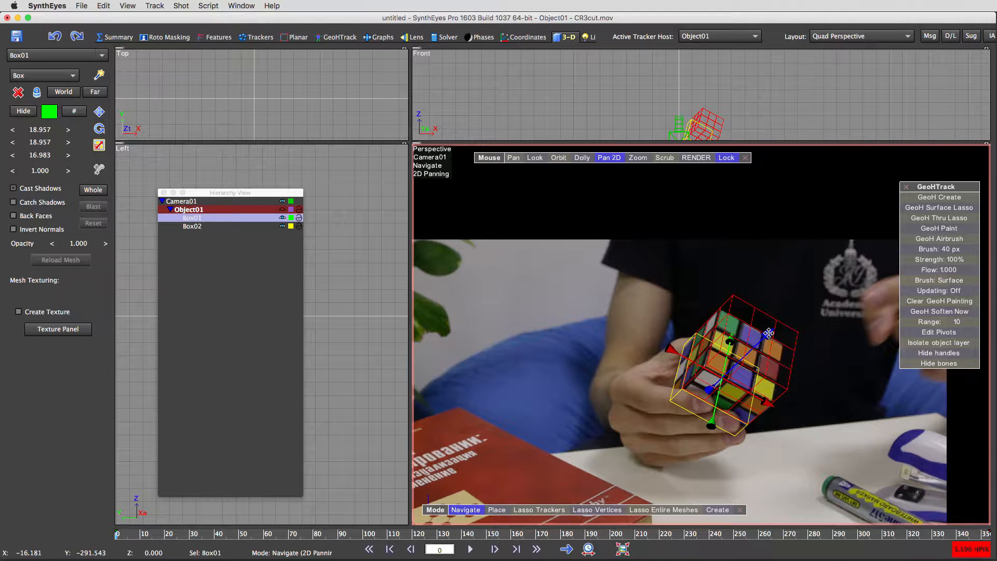
Set Box01's segment counts to 3, 3 and 2 and reduce its height to 10.603.
{"action": "left_click", "coordinate": [76, 113]}
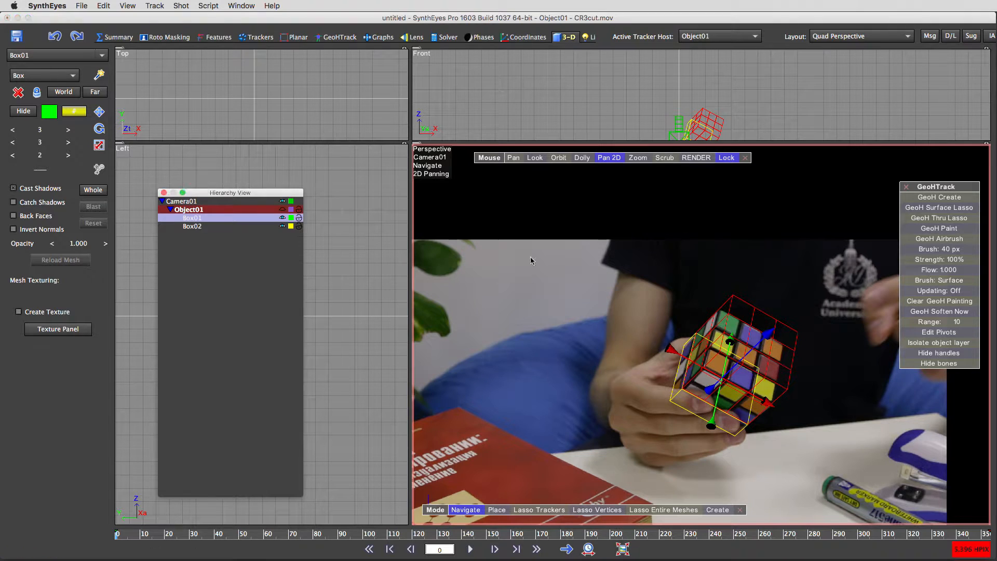
{"action": "left_click", "coordinate": [99, 145]}
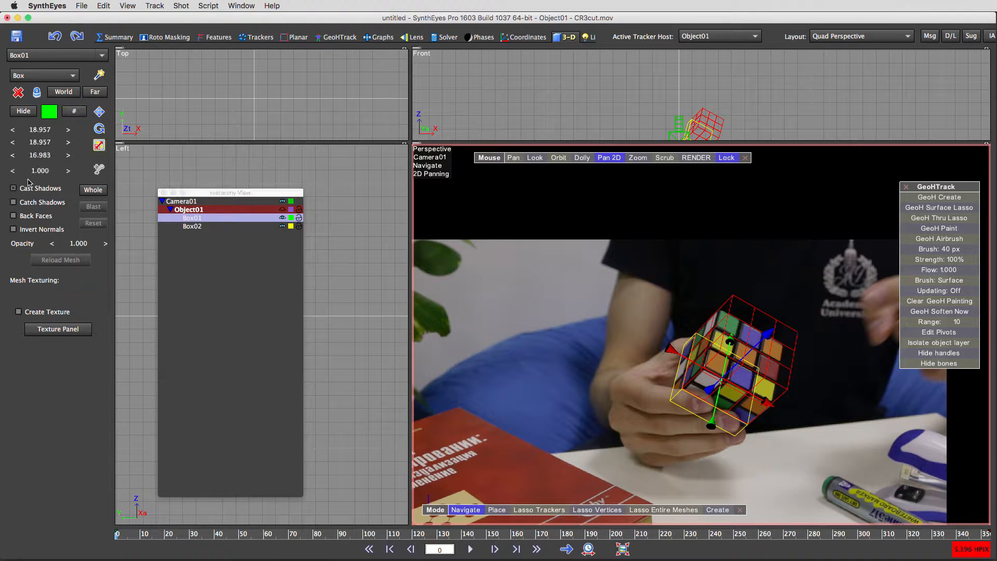
{"action": "left_click_drag", "start_coordinate": [44, 157], "coordinate": [35, 158]}
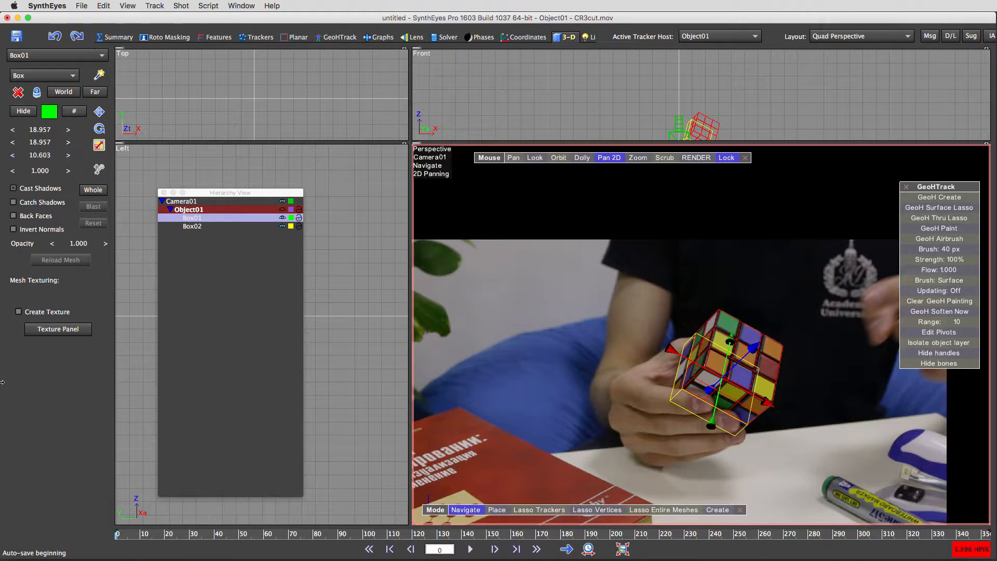
Scrub near the start of the shot and select Box02 to check how both boxes fit the cube.
{"action": "mouse_move", "coordinate": [124, 532]}
{"action": "left_mouse_down"}
{"action": "mouse_move", "coordinate": [387, 550]}
{"action": "mouse_move", "coordinate": [994, 560]}
{"action": "mouse_move", "coordinate": [753, 535]}
{"action": "mouse_move", "coordinate": [117, 535]}
{"action": "mouse_move", "coordinate": [989, 545]}
{"action": "mouse_move", "coordinate": [795, 554]}
{"action": "mouse_move", "coordinate": [116, 537]}
{"action": "left_mouse_up"}
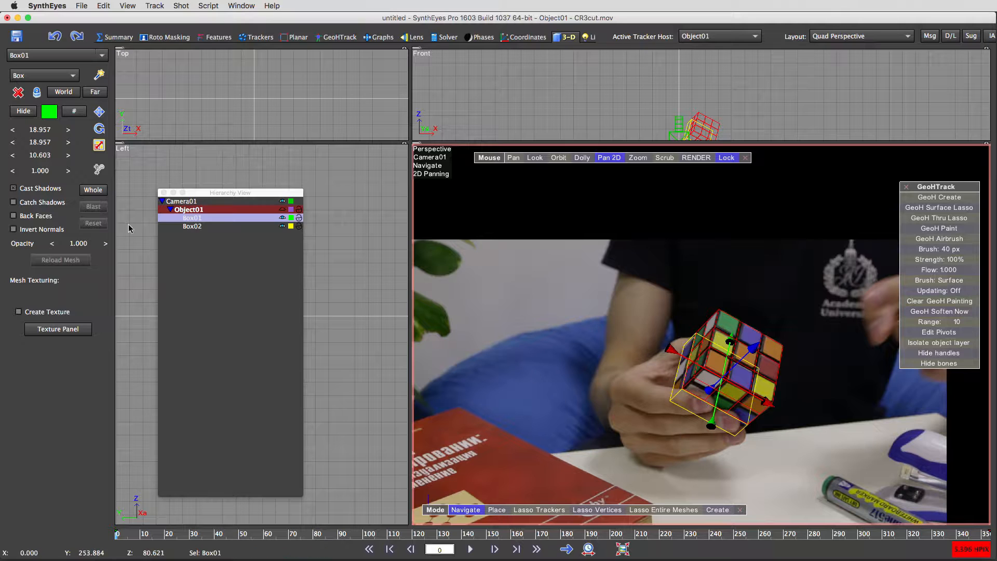
{"action": "left_click", "coordinate": [193, 227]}
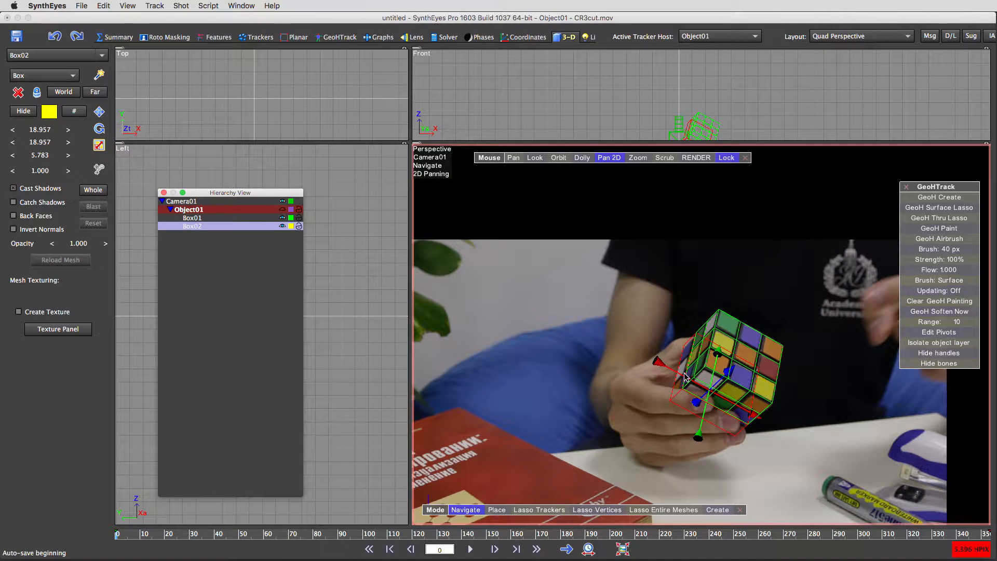
{"action": "mouse_move", "coordinate": [163, 529]}
{"action": "left_mouse_down"}
{"action": "mouse_move", "coordinate": [597, 537]}
{"action": "mouse_move", "coordinate": [750, 553]}
{"action": "mouse_move", "coordinate": [8, 539]}
{"action": "left_mouse_up"}
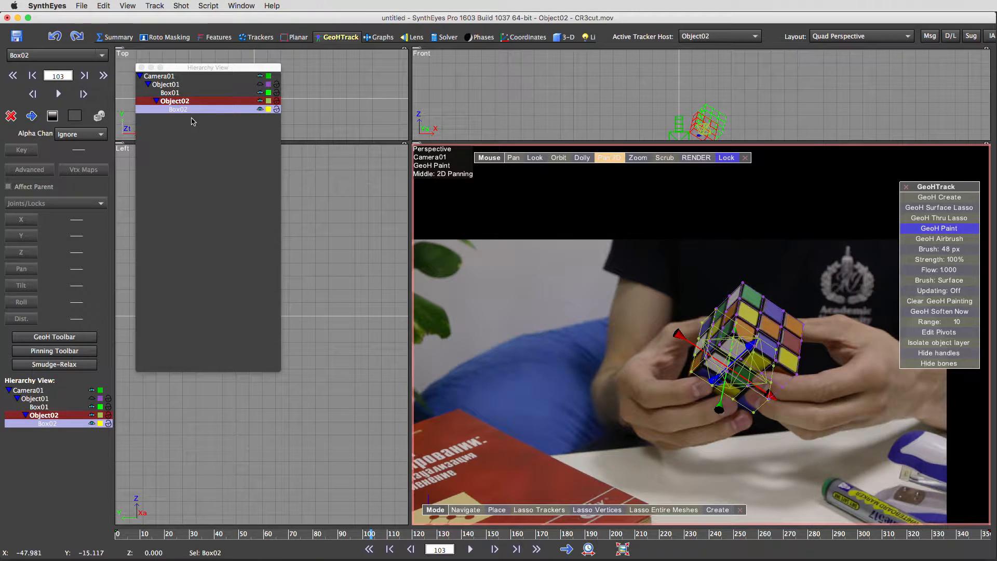
Select Object02 and track it forward frame by frame from frame 103 to frame 132.
{"action": "left_click", "coordinate": [186, 101]}
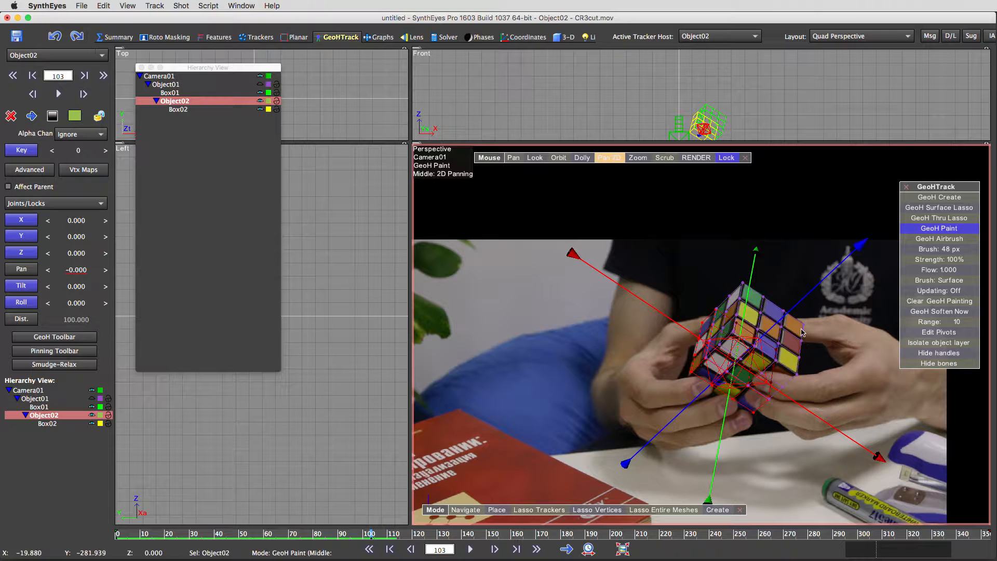
{"action": "key", "text": "d"}
{"action": "key", "text": "d"}
{"action": "key", "text": "d"}
{"action": "key", "text": "d"}
{"action": "key", "text": "d"}
{"action": "key", "text": "d"}
{"action": "key", "text": "d"}
{"action": "key", "text": "d"}
{"action": "key", "text": "d"}
{"action": "key", "text": "d"}
{"action": "key", "text": "d"}
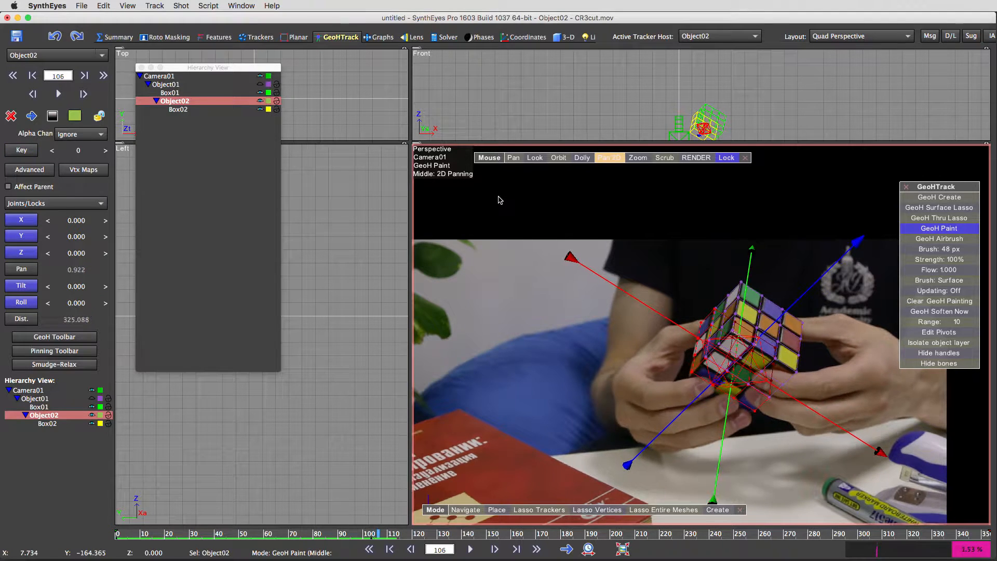
{"action": "key", "text": "d"}
{"action": "key", "text": "d"}
{"action": "key", "text": "d"}
{"action": "key", "text": "d"}
{"action": "key", "text": "d"}
{"action": "key", "text": "d"}
{"action": "key", "text": "d"}
{"action": "key", "text": "d"}
{"action": "key", "text": "d"}
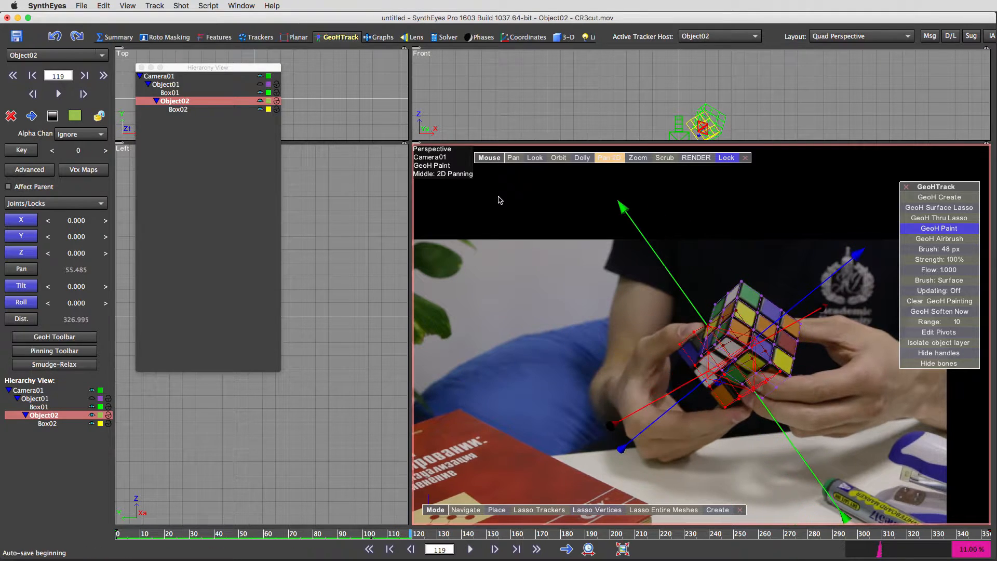
{"action": "key", "text": "d"}
{"action": "key", "text": "d"}
{"action": "key", "text": "d"}
{"action": "key", "text": "d"}
{"action": "key", "text": "d"}
{"action": "key", "text": "d"}
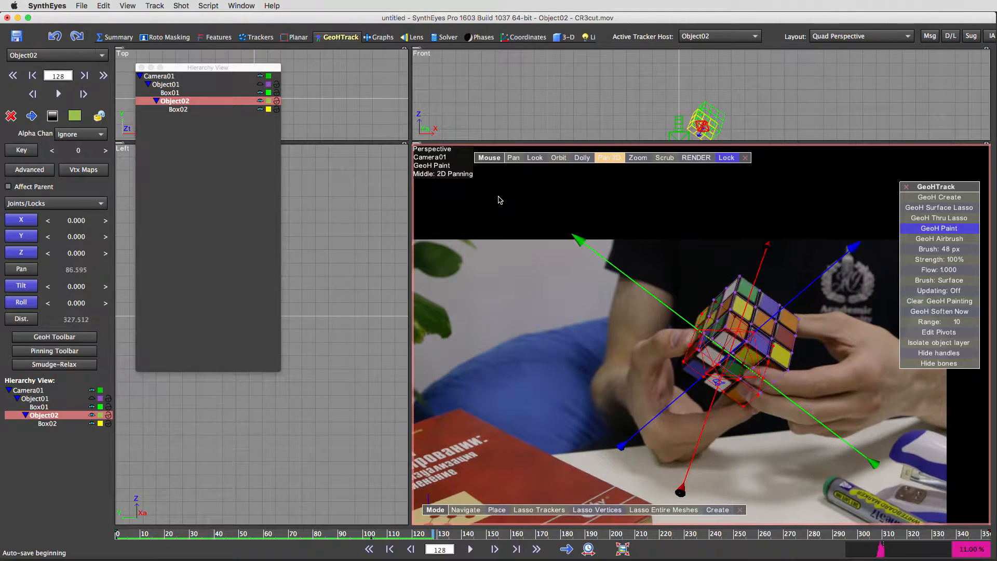
{"action": "key", "text": "d"}
{"action": "key", "text": "d"}
{"action": "key", "text": "d"}
{"action": "key", "text": "d"}
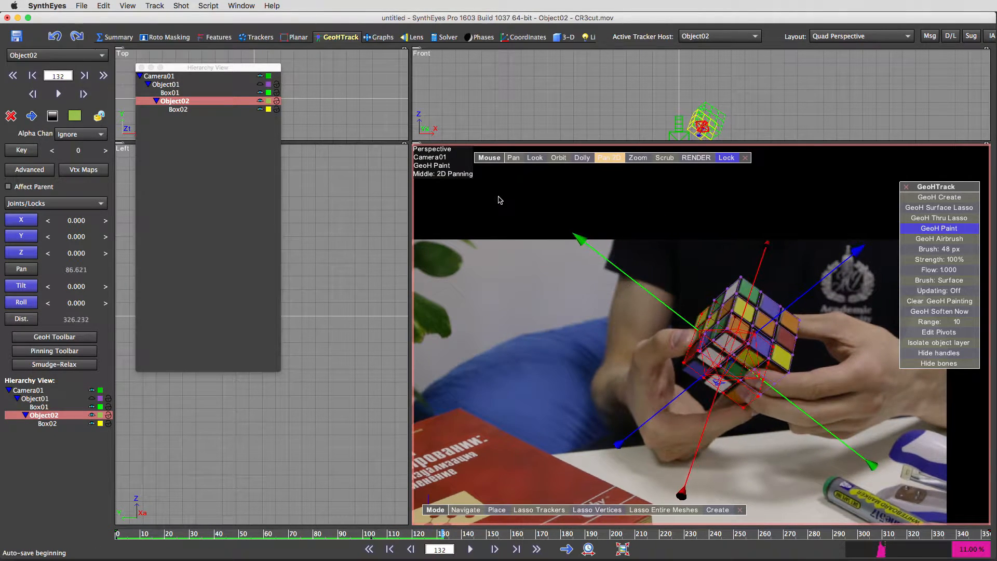
Step back to frame 103 to review Object02's tracked rotation.
{"action": "key", "text": "s"}
{"action": "key", "text": "s"}
{"action": "key", "text": "s"}
{"action": "key", "text": "s"}
{"action": "key", "text": "s"}
{"action": "key", "text": "s"}
{"action": "key", "text": "s"}
{"action": "key", "text": "s"}
{"action": "key", "text": "s"}
{"action": "key", "text": "s"}
{"action": "key", "text": "s"}
{"action": "key", "text": "s"}
{"action": "key", "text": "s"}
{"action": "key", "text": "s"}
{"action": "key", "text": "s"}
{"action": "key", "text": "s"}
{"action": "key", "text": "s"}
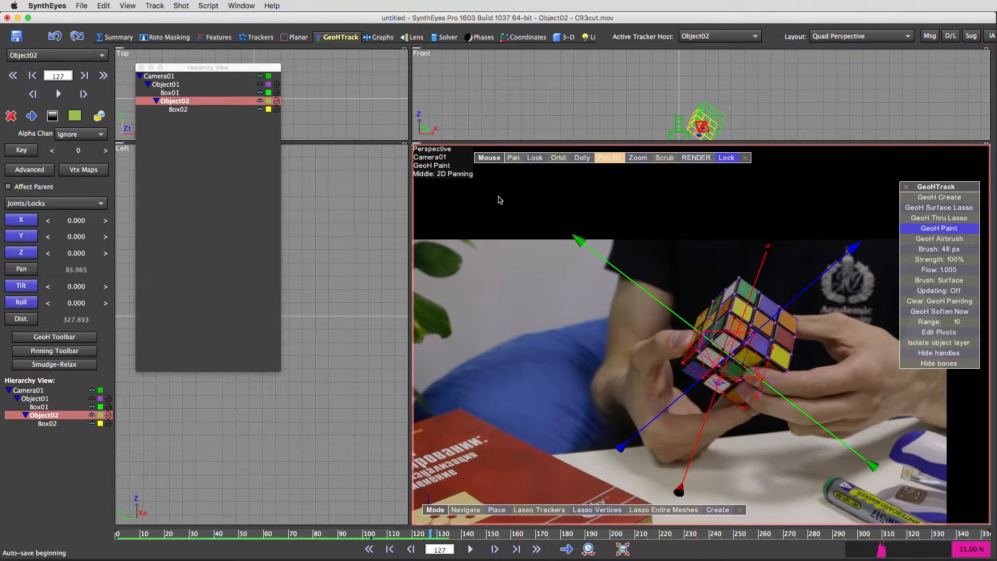
{"action": "key", "text": "s"}
{"action": "key", "text": "s"}
{"action": "key", "text": "s"}
{"action": "key", "text": "s"}
{"action": "key", "text": "s"}
{"action": "key", "text": "s"}
{"action": "key", "text": "s"}
{"action": "key", "text": "s"}
{"action": "key", "text": "s"}
{"action": "key", "text": "s"}
{"action": "key", "text": "s"}
{"action": "key", "text": "s"}
{"action": "key", "text": "s"}
{"action": "key", "text": "s"}
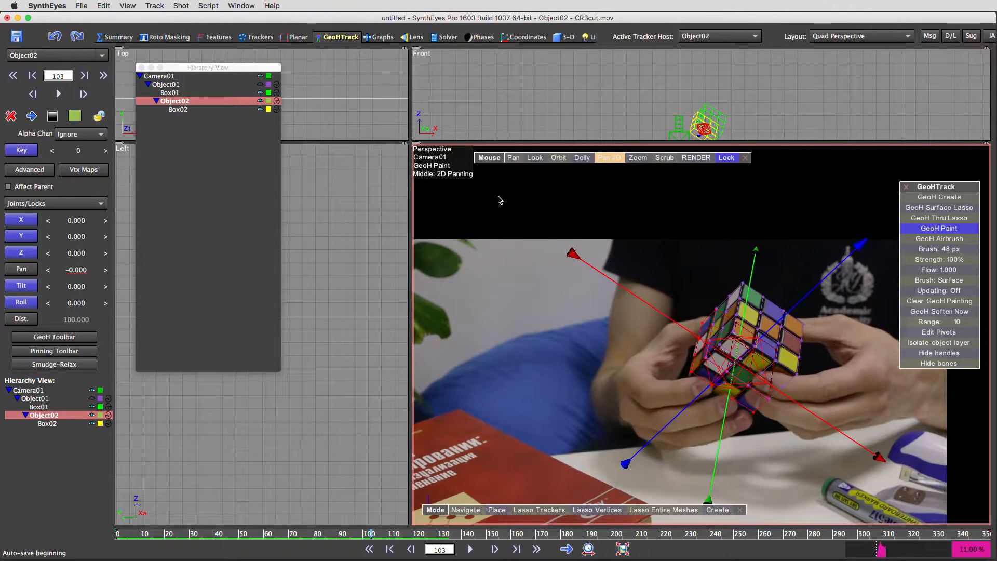
Step forward from frame 103 to frame 129, examining how Box02 follows the turning cube layer.
{"action": "key", "text": "d"}
{"action": "key", "text": "d"}
{"action": "key", "text": "d"}
{"action": "key", "text": "d"}
{"action": "key", "text": "d"}
{"action": "key", "text": "d"}
{"action": "key", "text": "d"}
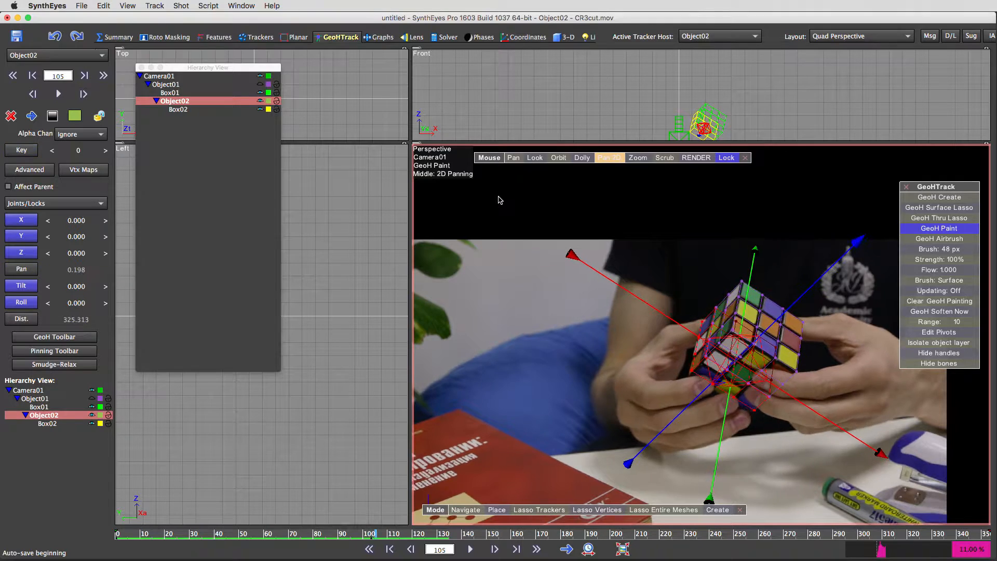
{"action": "key", "text": "d"}
{"action": "key", "text": "d"}
{"action": "key", "text": "d"}
{"action": "key", "text": "d"}
{"action": "key", "text": "d"}
{"action": "key", "text": "d"}
{"action": "key", "text": "d"}
{"action": "key", "text": "d"}
{"action": "key", "text": "d"}
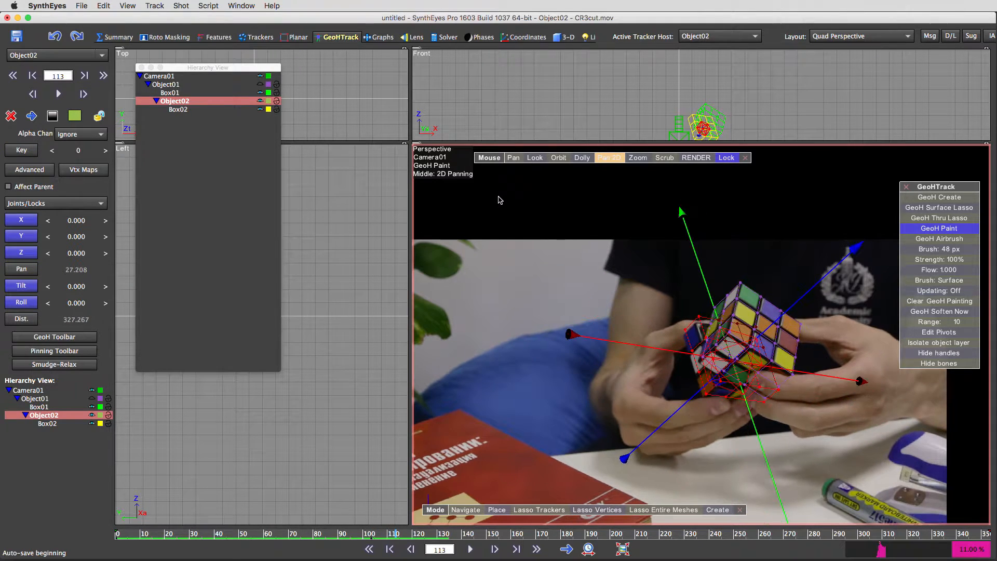
{"action": "key", "text": "d"}
{"action": "key", "text": "d"}
{"action": "key", "text": "d"}
{"action": "key", "text": "d"}
{"action": "key", "text": "d"}
{"action": "key", "text": "d"}
{"action": "key", "text": "d"}
{"action": "key", "text": "d"}
{"action": "key", "text": "d"}
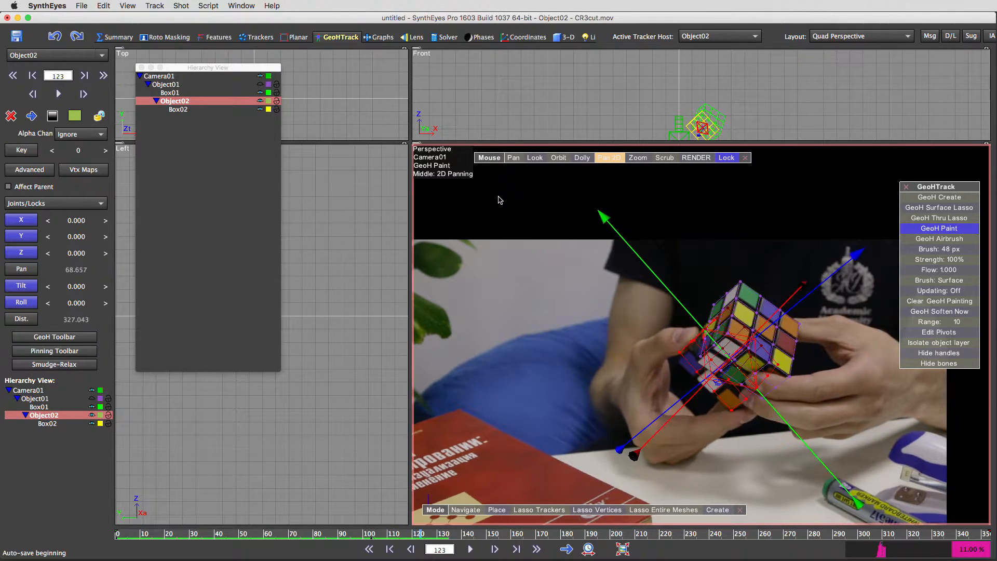
{"action": "key", "text": "d"}
{"action": "key", "text": "d"}
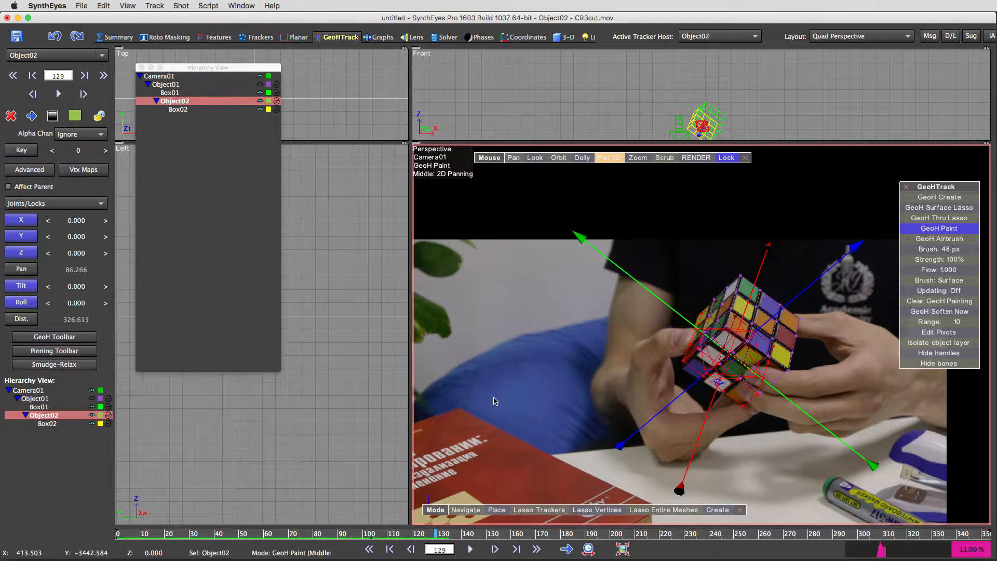
Continue tracking Object02 forward a few frames past frame 132.
{"action": "key", "text": "d"}
{"action": "key", "text": "d"}
{"action": "key", "text": "d"}
{"action": "key", "text": "d"}
{"action": "key", "text": "d"}
{"action": "key", "text": "d"}
{"action": "key", "text": "d"}
Step backward through the tracked layer turn to just before frame 99 to examine Box02's alignment.
{"action": "key", "text": "s"}
{"action": "key", "text": "s"}
{"action": "key", "text": "s"}
{"action": "key", "text": "s"}
{"action": "key", "text": "s"}
{"action": "key", "text": "s"}
{"action": "key", "text": "s"}
{"action": "key", "text": "s"}
{"action": "key", "text": "s"}
{"action": "key", "text": "s"}
{"action": "key", "text": "s"}
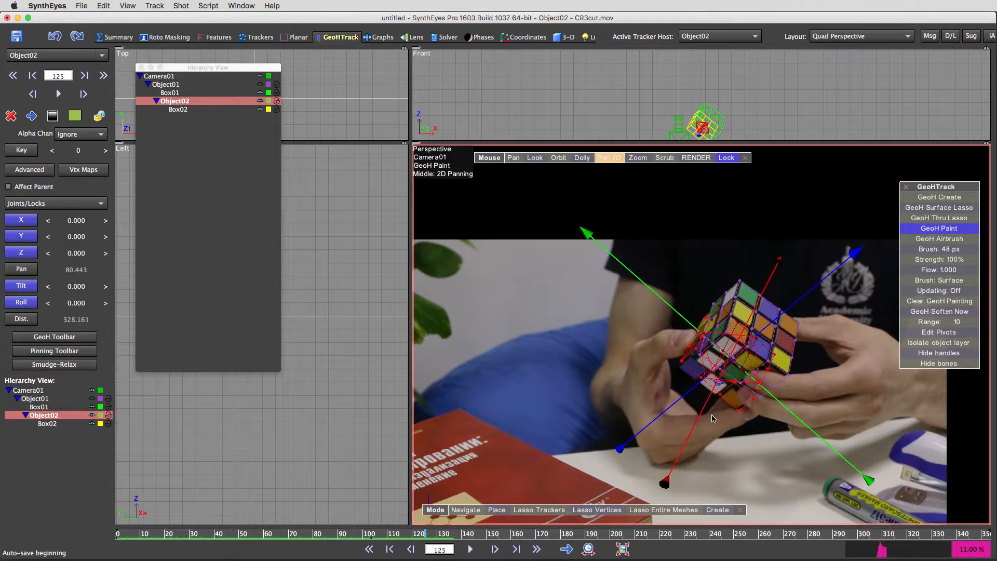
{"action": "key", "text": "s"}
{"action": "key", "text": "s"}
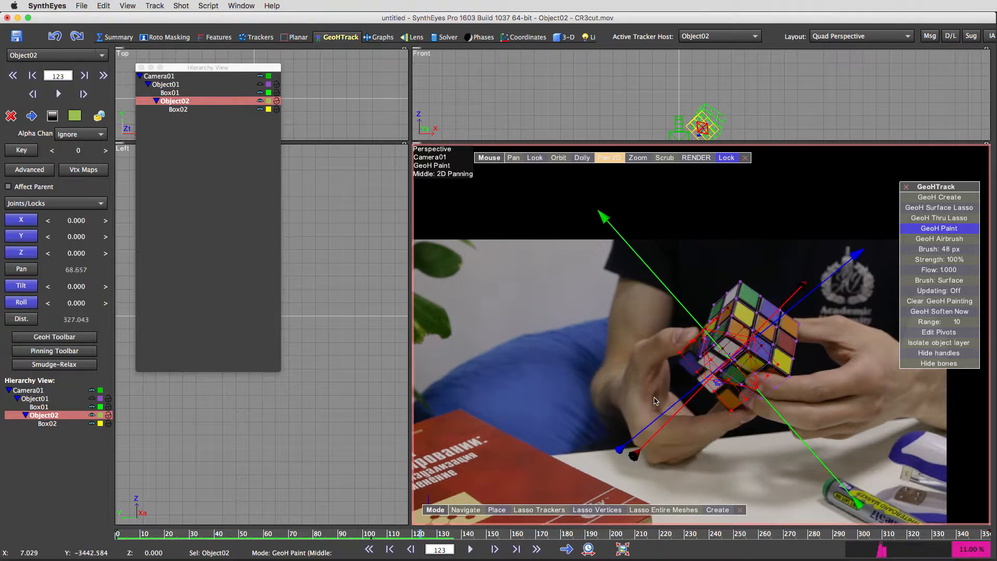
{"action": "key", "text": "s"}
{"action": "key", "text": "s"}
{"action": "key", "text": "s"}
{"action": "key", "text": "s"}
{"action": "key", "text": "s"}
{"action": "key", "text": "s"}
{"action": "key", "text": "s"}
{"action": "key", "text": "s"}
{"action": "key", "text": "s"}
{"action": "key", "text": "s"}
{"action": "key", "text": "s"}
{"action": "key", "text": "s"}
{"action": "key", "text": "s"}
{"action": "key", "text": "s"}
{"action": "key", "text": "s"}
{"action": "key", "text": "s"}
{"action": "key", "text": "s"}
{"action": "key", "text": "s"}
{"action": "key", "text": "s"}
{"action": "key", "text": "s"}
{"action": "key", "text": "s"}
Step forward from frame 99 to frame 108, examining Box02's fit on the turning cube layer.
{"action": "key", "text": "d"}
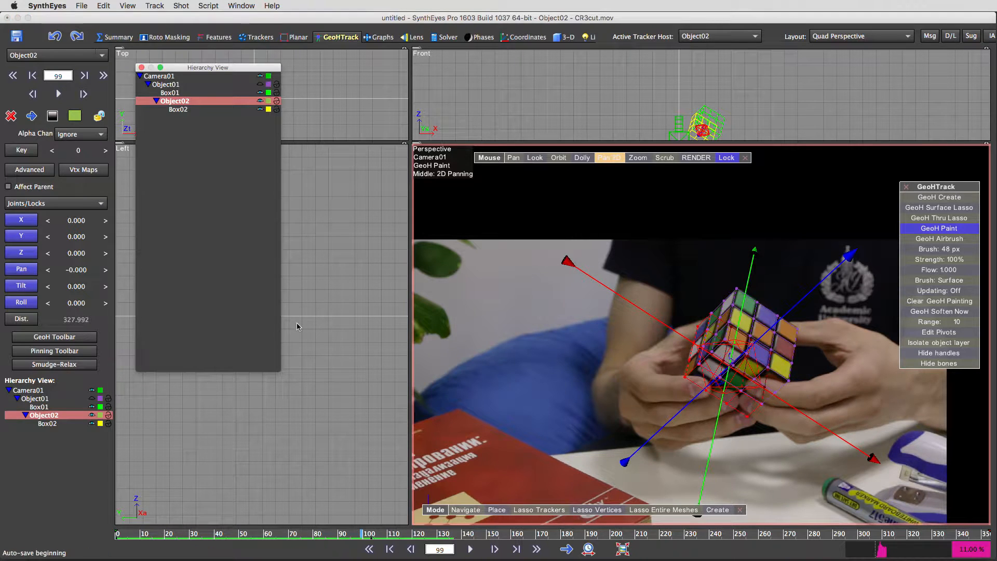
{"action": "key", "text": "d"}
{"action": "key", "text": "d"}
{"action": "key", "text": "d"}
{"action": "key", "text": "d"}
{"action": "key", "text": "d"}
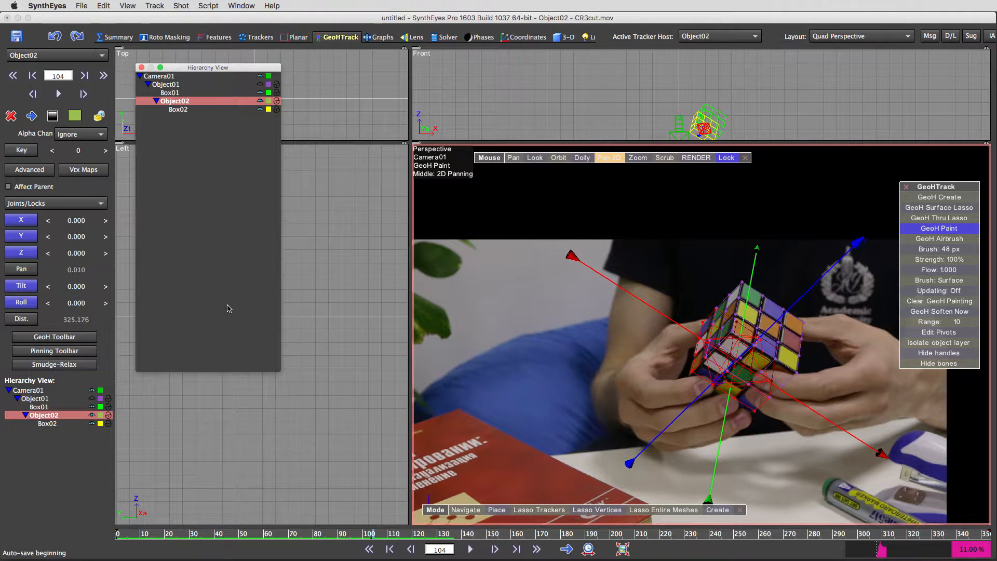
{"action": "key", "text": "d"}
{"action": "key", "text": "d"}
{"action": "key", "text": "d"}
{"action": "key", "text": "d"}
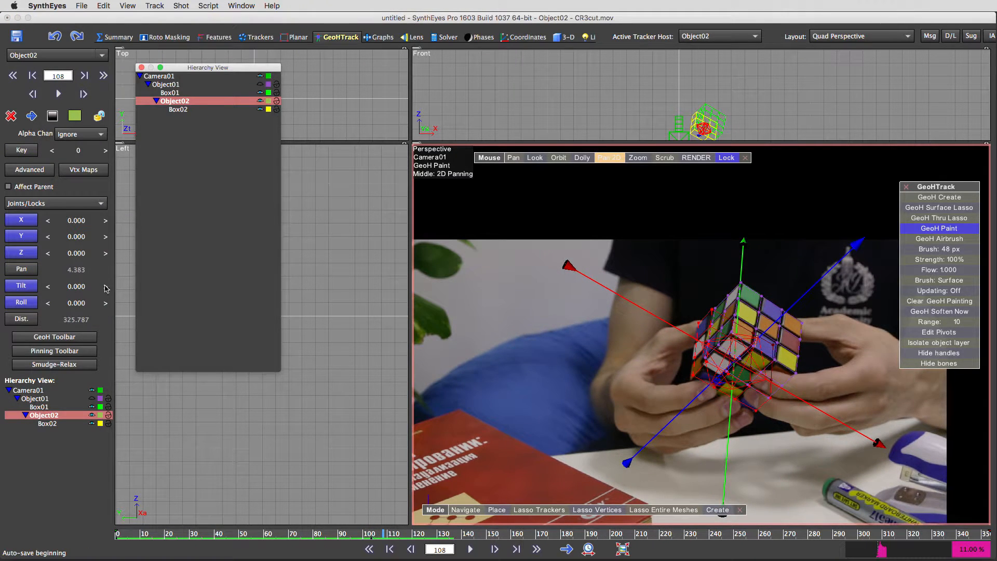
Advance to frame 111 and set a key there for Object02's tracked rotation.
{"action": "left_click", "coordinate": [21, 150]}
{"action": "key", "text": "d"}
{"action": "key", "text": "d"}
{"action": "key", "text": "d"}
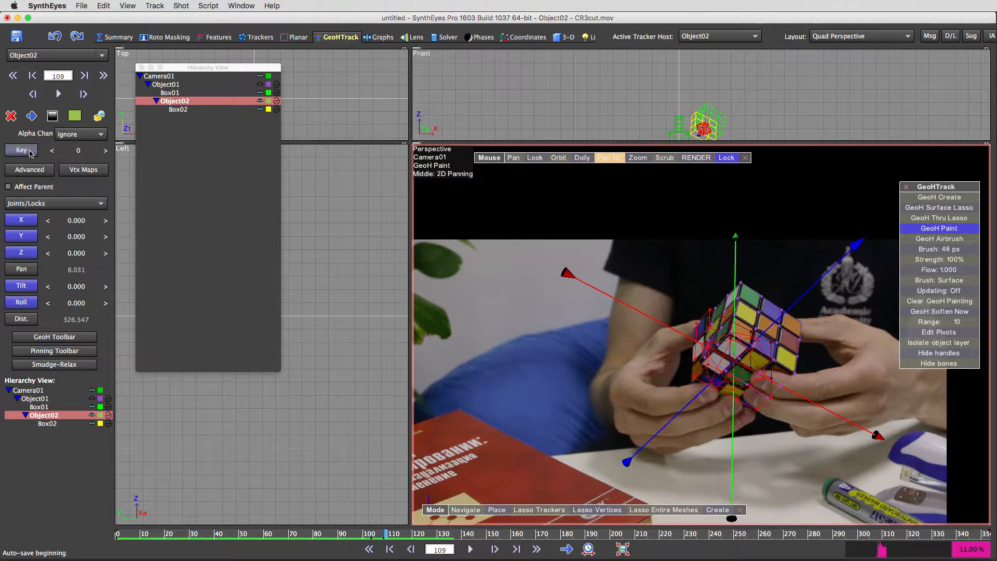
{"action": "left_click", "coordinate": [30, 151]}
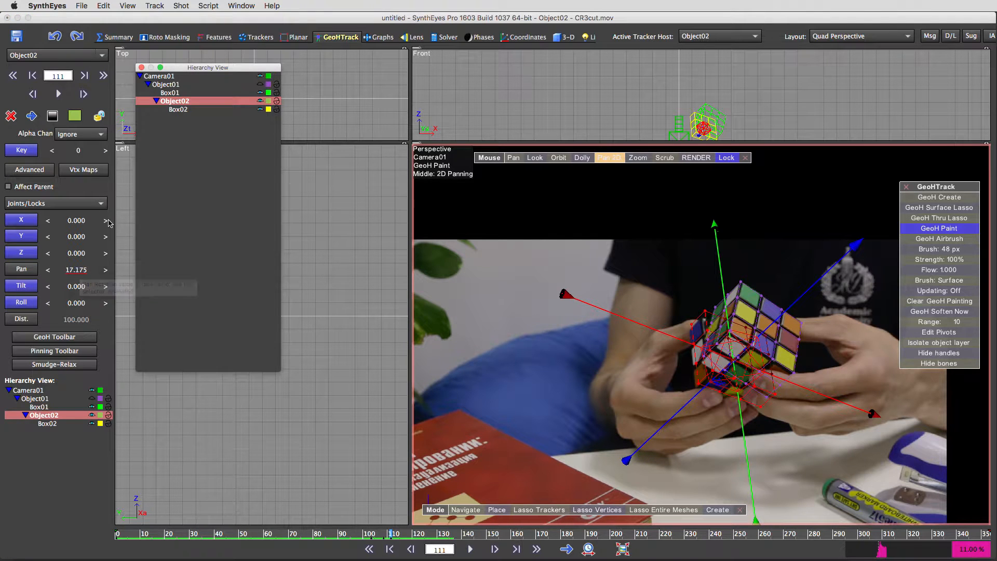
Advance Object02 a few frames past frame 118 and set another key for its rotation.
{"action": "key", "text": "d"}
{"action": "key", "text": "d"}
{"action": "key", "text": "d"}
{"action": "key", "text": "d"}
{"action": "key", "text": "d"}
{"action": "key", "text": "d"}
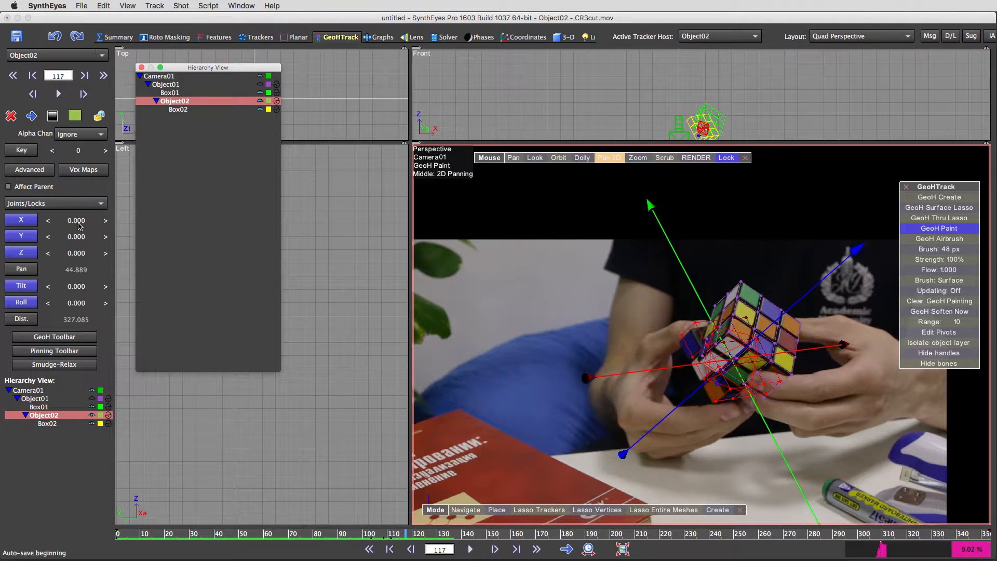
{"action": "key", "text": "d"}
{"action": "key", "text": "d"}
{"action": "key", "text": "d"}
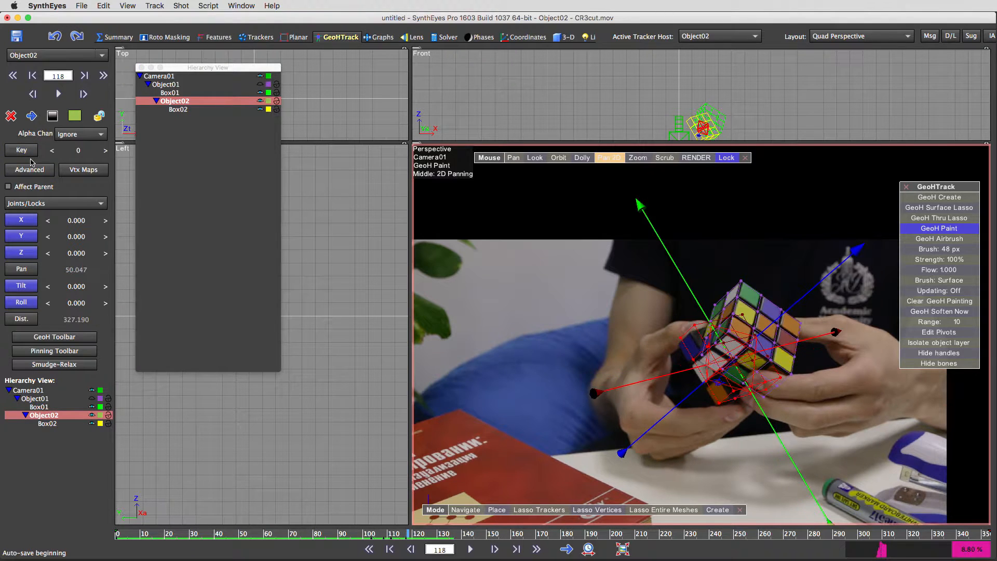
{"action": "key", "text": "d"}
{"action": "key", "text": "d"}
{"action": "left_click", "coordinate": [29, 154]}
Advance to frame 128, lock Object02's Pan rotation and set it to 91.454.
{"action": "key", "text": "d"}
{"action": "key", "text": "d"}
{"action": "key", "text": "d"}
{"action": "key", "text": "d"}
{"action": "key", "text": "d"}
{"action": "key", "text": "d"}
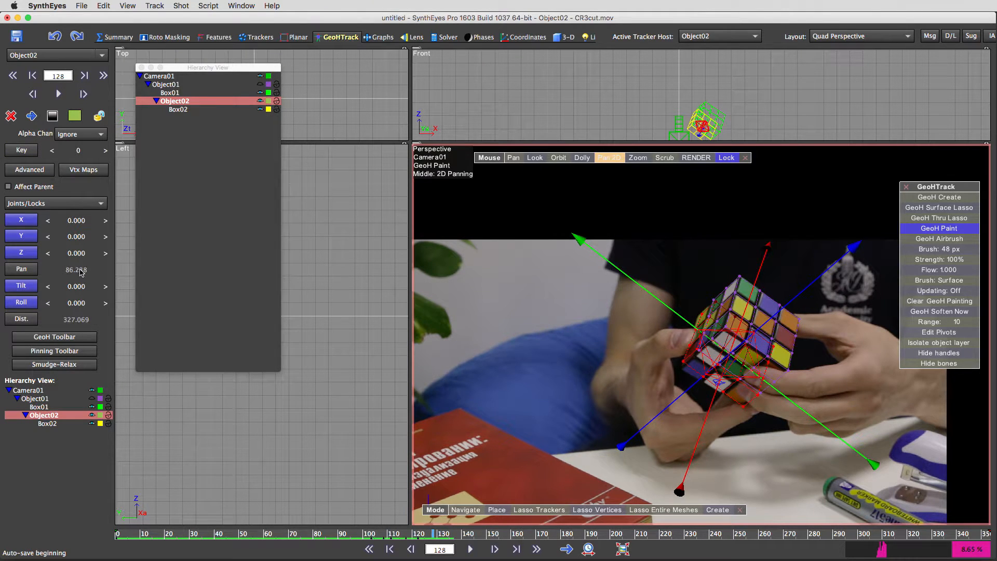
{"action": "left_click", "coordinate": [21, 269]}
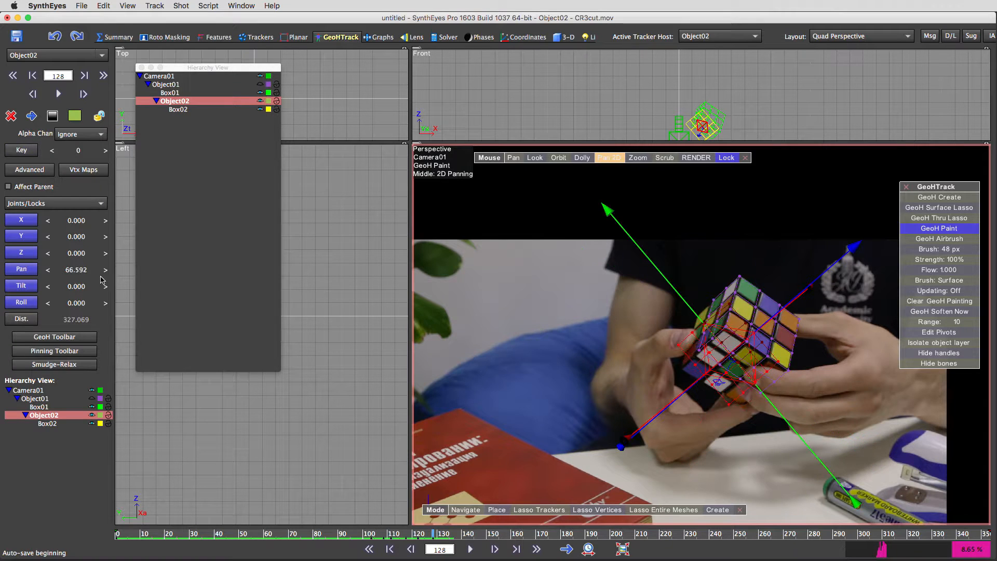
{"action": "left_click_drag", "start_coordinate": [83, 275], "coordinate": [111, 276]}
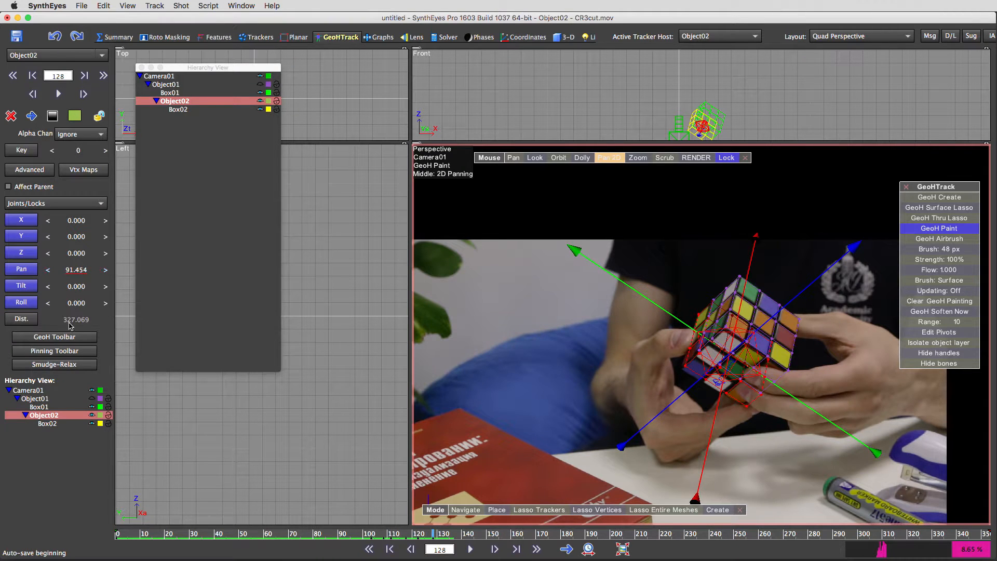
Track Object02 forward from frame 128 through the rest of the shot with Pan locked, and play back the result.
{"action": "scroll", "coordinate": [442, 552], "scroll_direction": "down", "scroll_amount": 17}
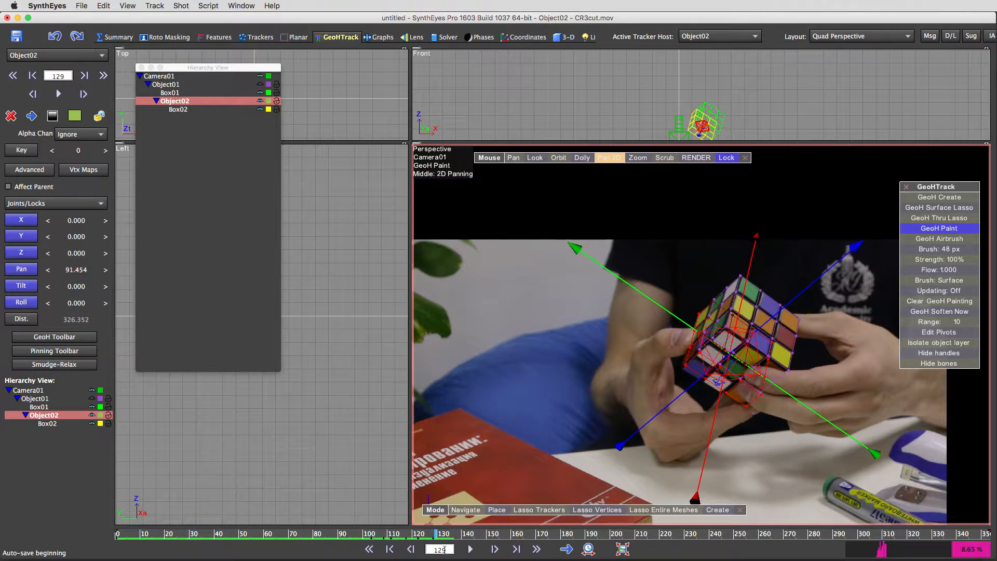
{"action": "scroll", "coordinate": [442, 552], "scroll_direction": "down", "scroll_amount": 20}
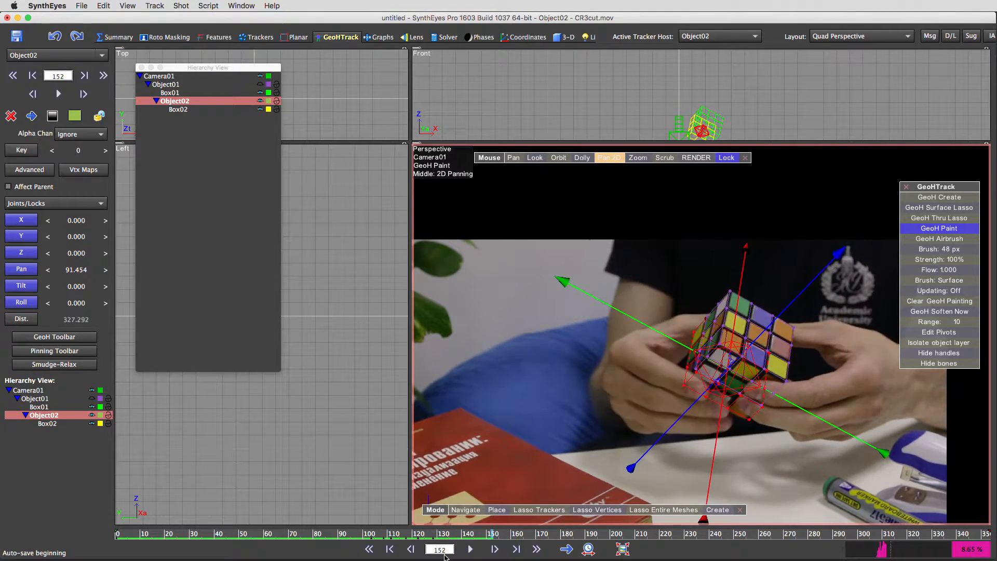
{"action": "scroll", "coordinate": [445, 556], "scroll_direction": "down", "scroll_amount": 20}
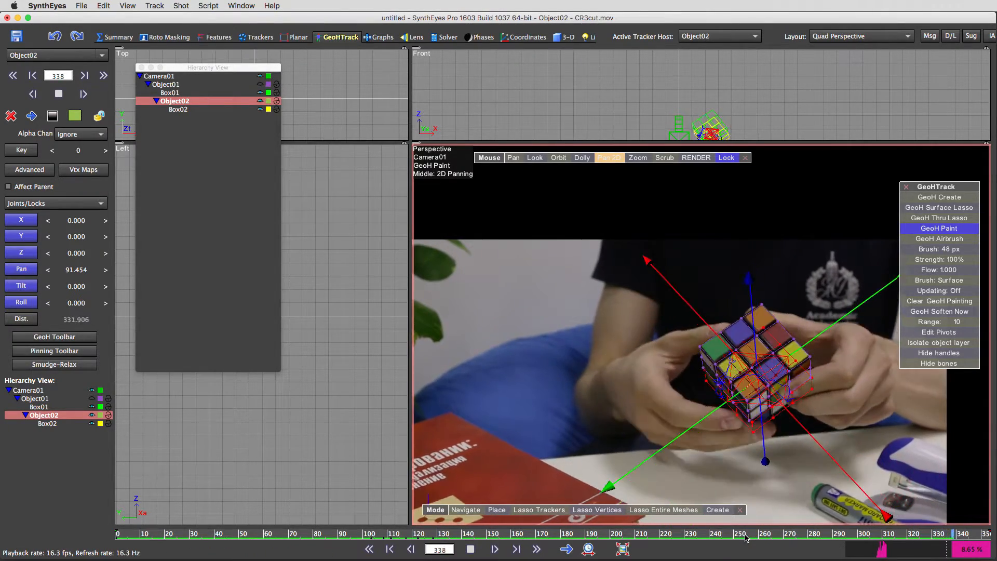
{"action": "key", "text": "space"}
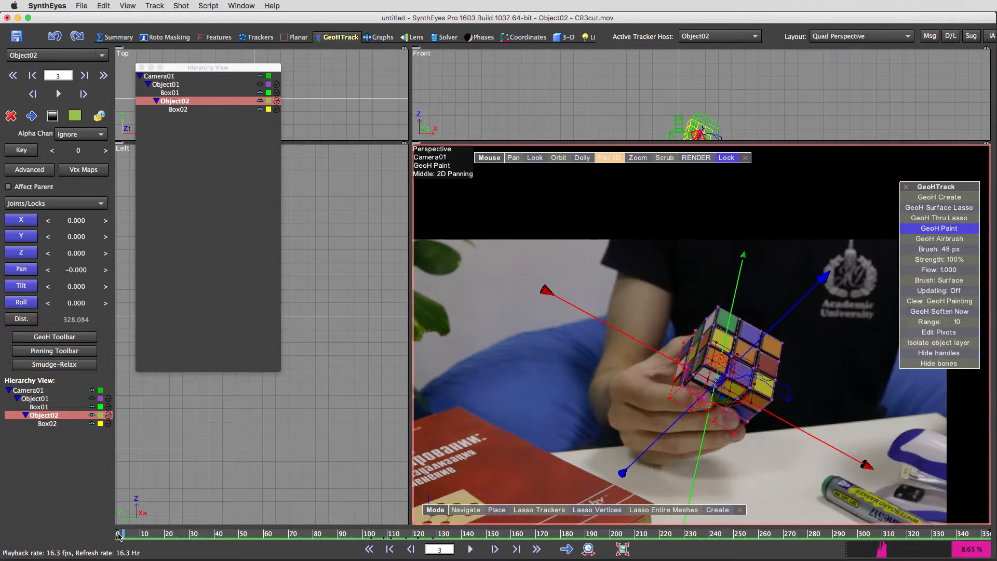